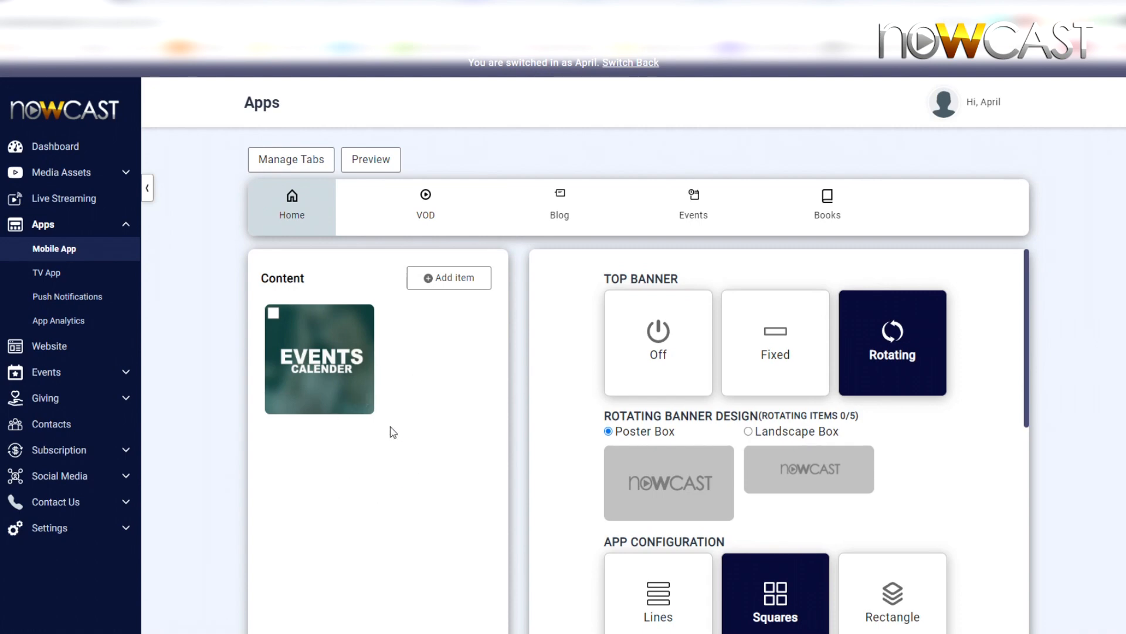
- Look over the content types that can be added to the mobile app's Home tab, then close the list without adding anything
mouse_move(334, 358)
click(453, 290)
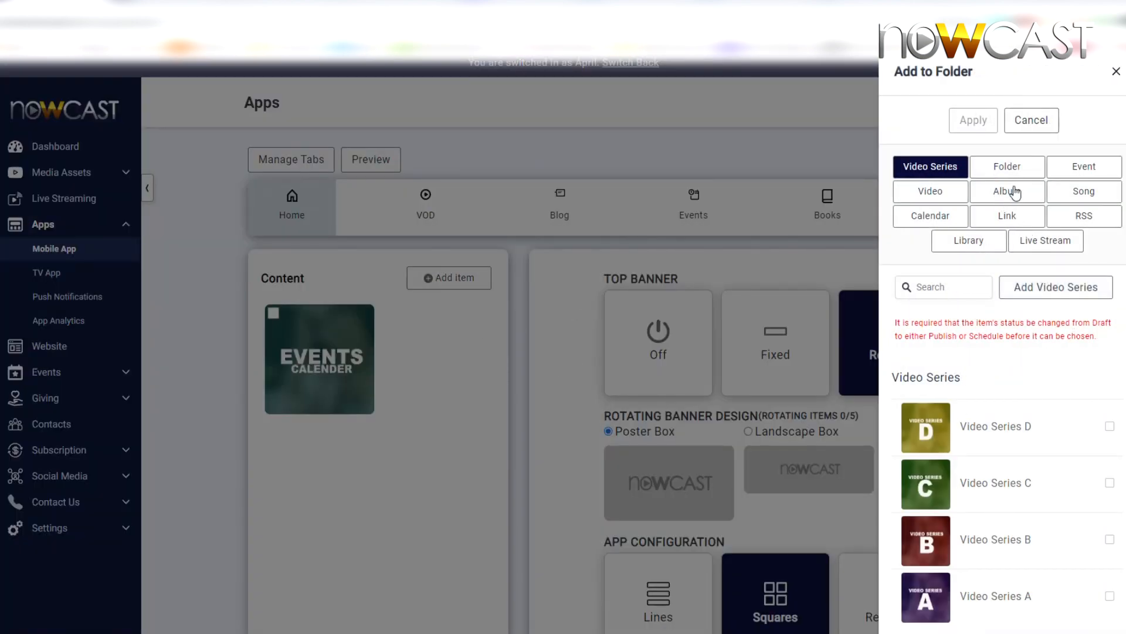
click(1115, 72)
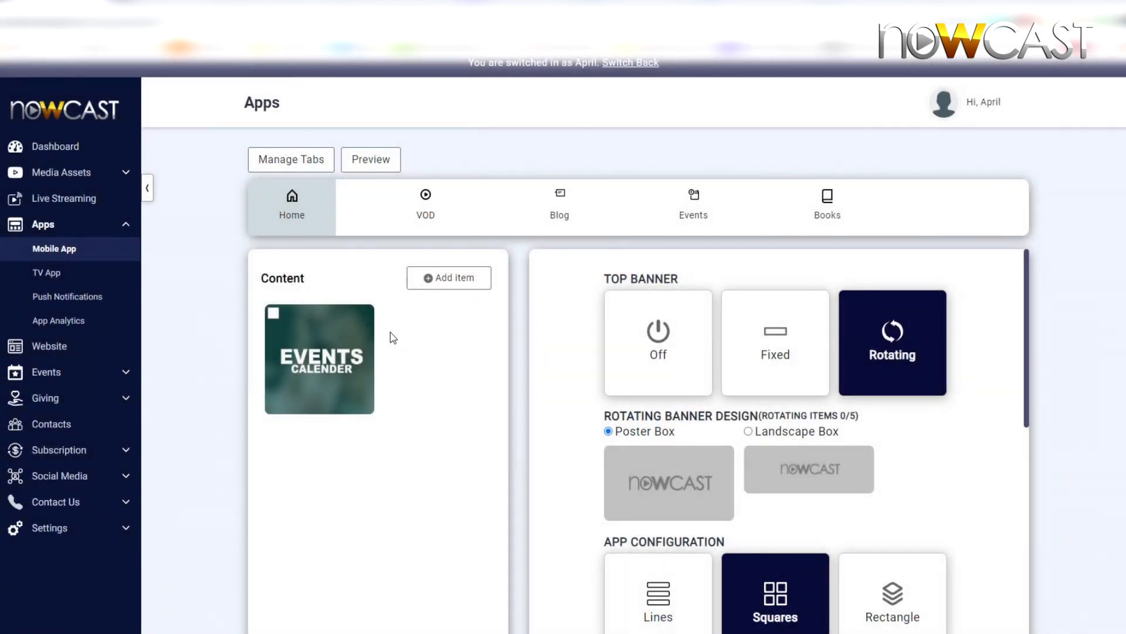
- Open the Music section of the media assets and view its album and music folder lists
click(70, 173)
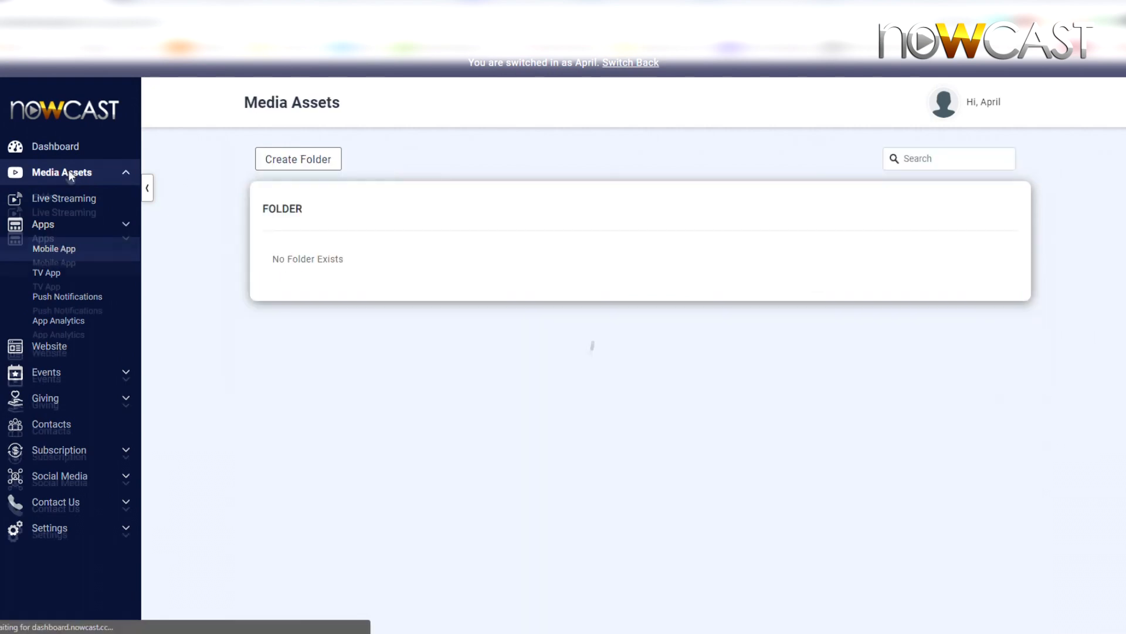
click(47, 248)
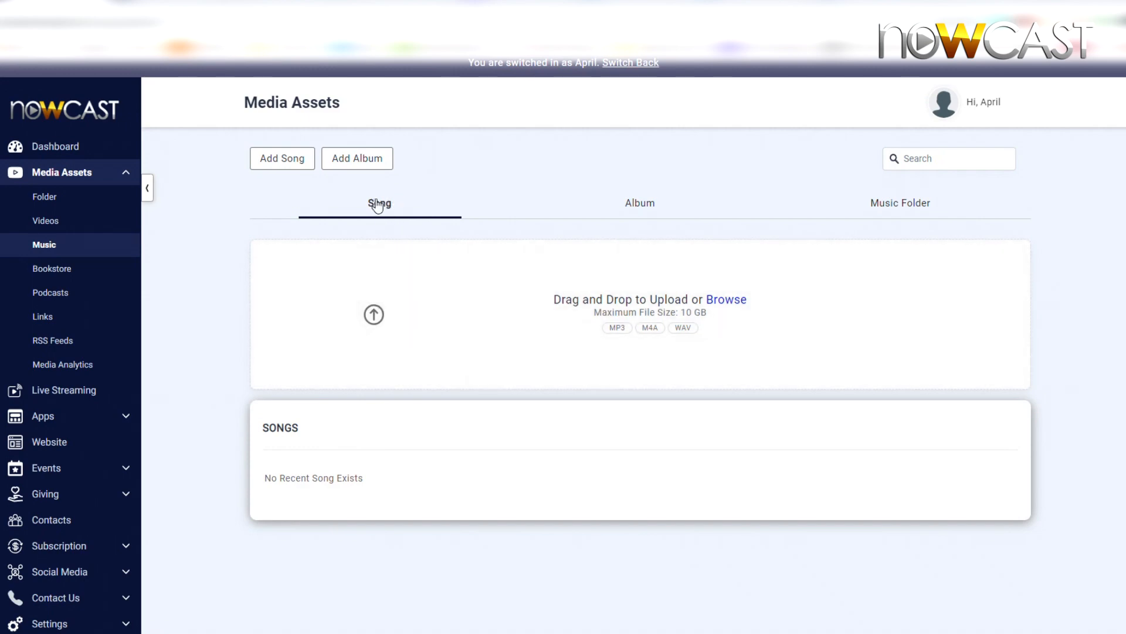
click(642, 202)
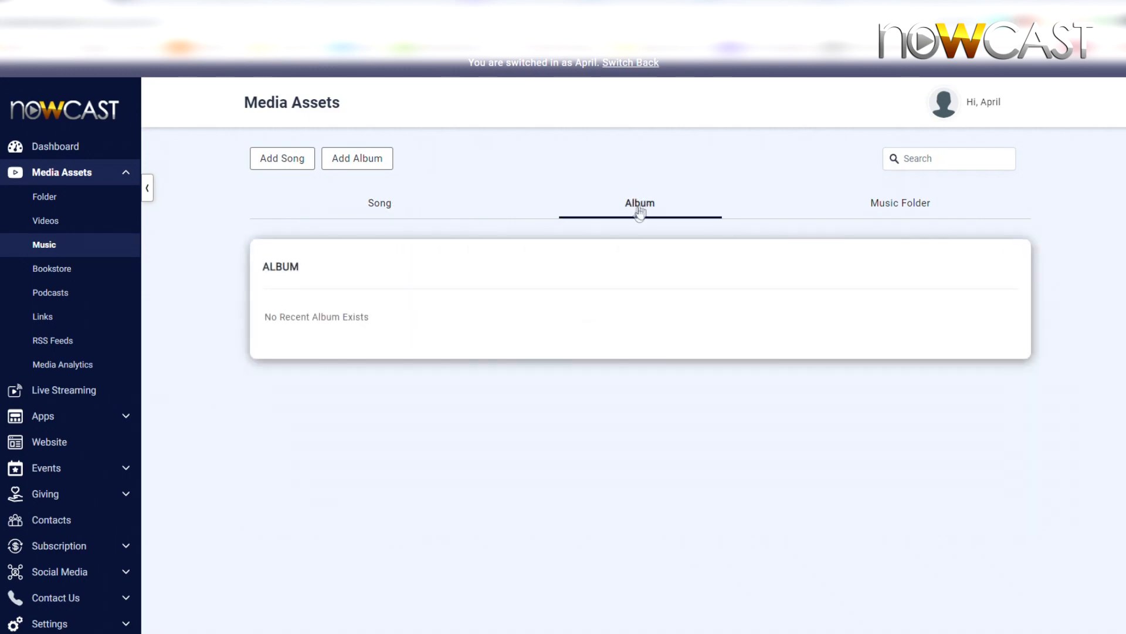
click(908, 204)
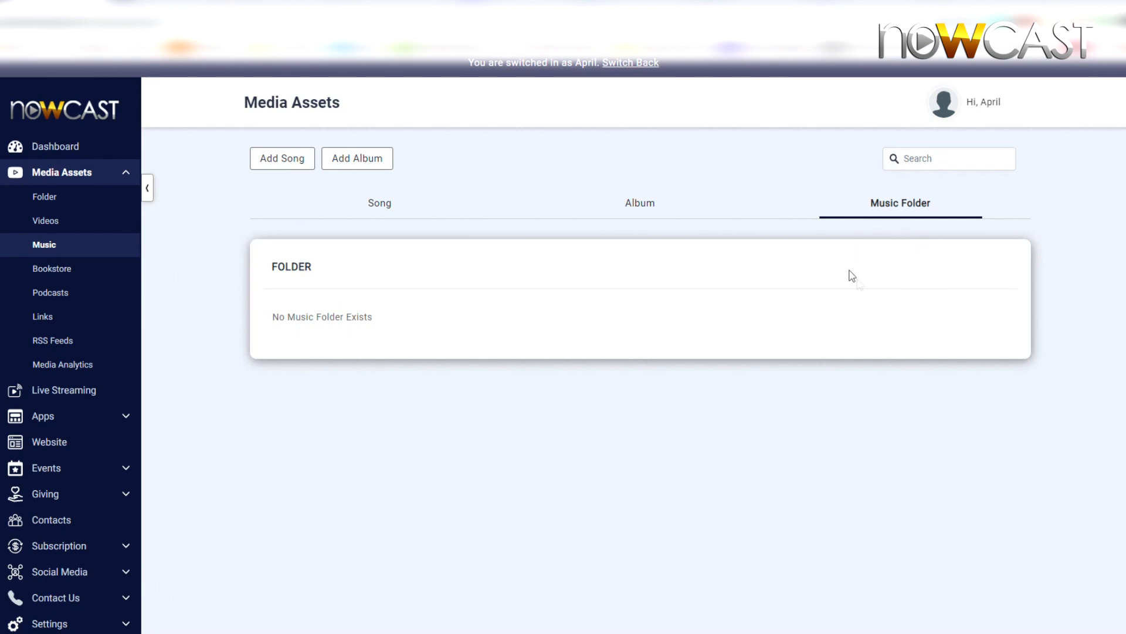
- Create an album titled "Test Music Album" from the album list and save it
drag(635, 206, 639, 209)
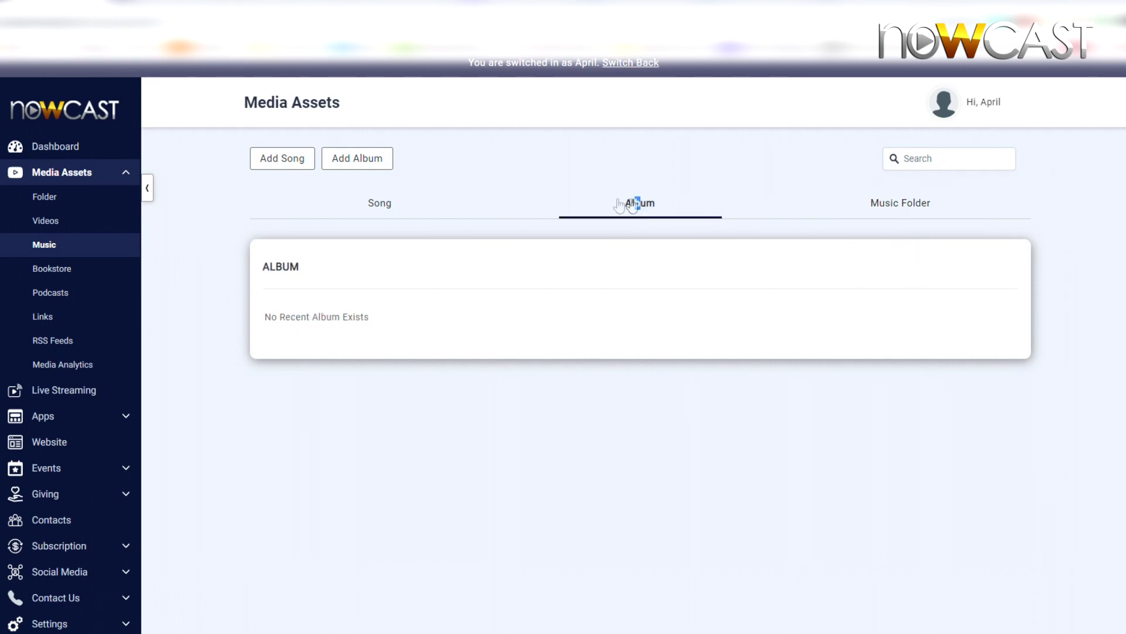
click(656, 209)
click(368, 164)
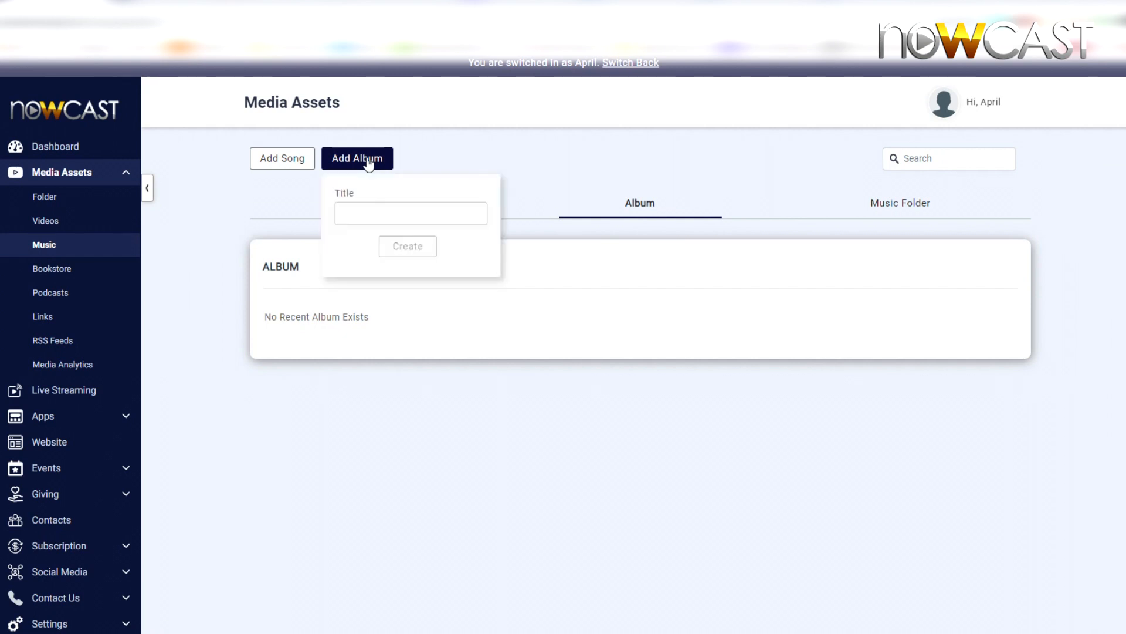
click(379, 214)
text(Test)
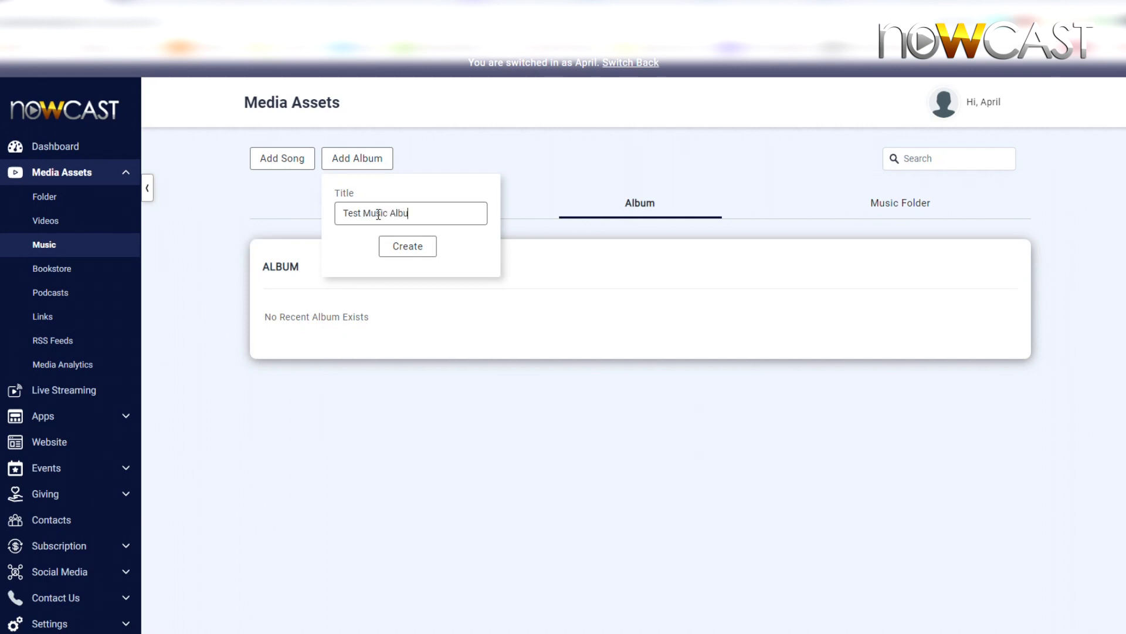
text(Music Album)
click(403, 242)
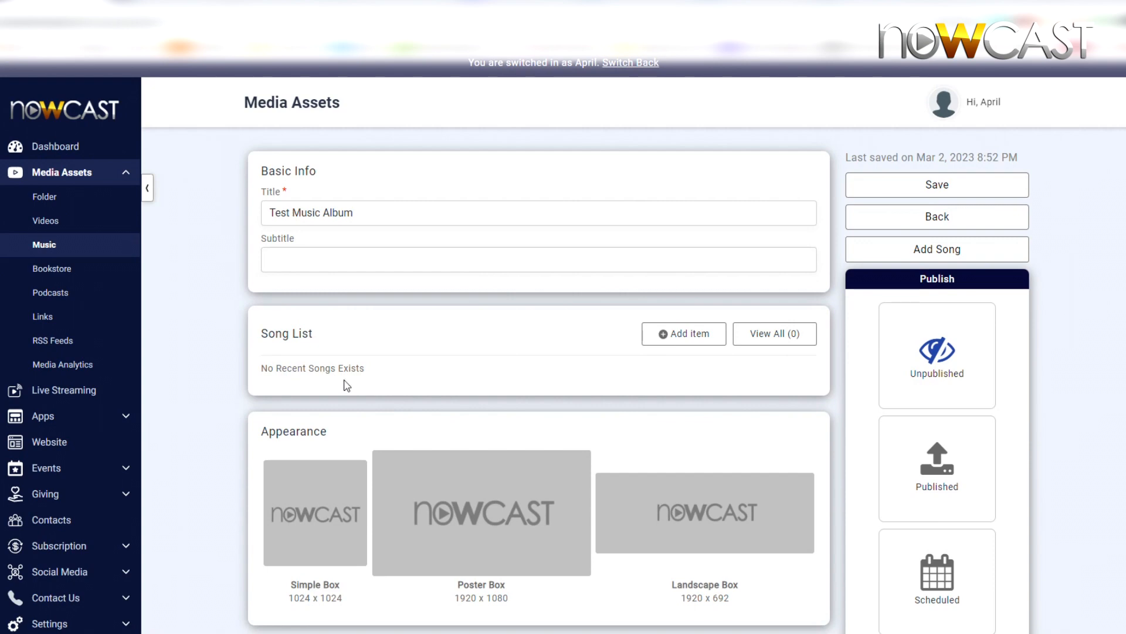
click(872, 184)
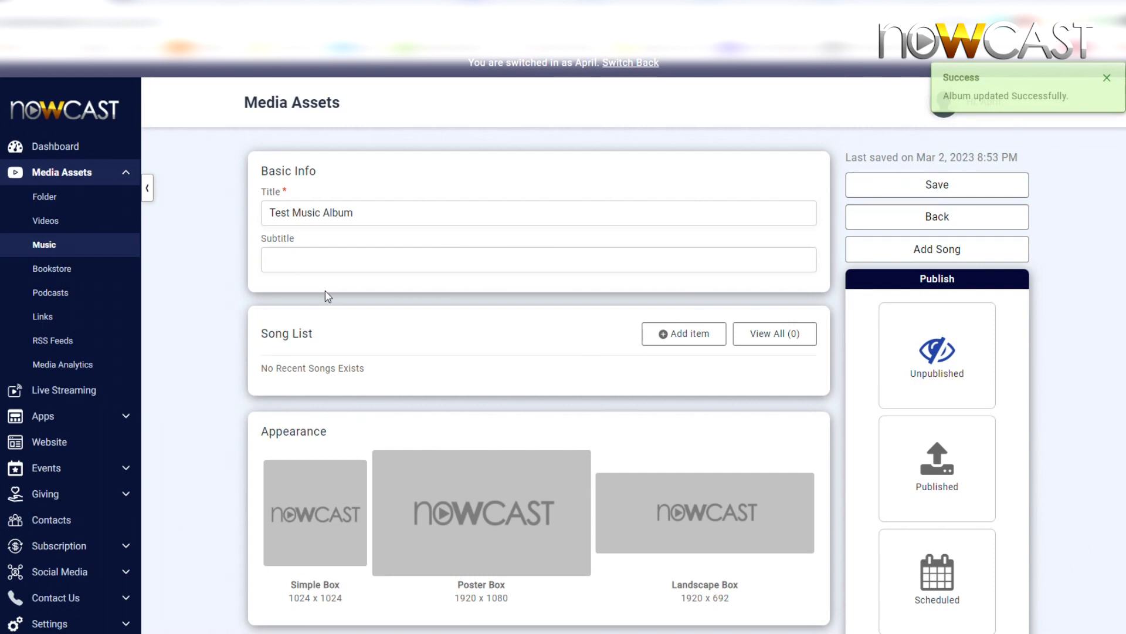
- Upload the Album Cover PNG from the Album folder in Media Assets and apply it as the album's Simple Box image
scroll(322, 294, down, 1)
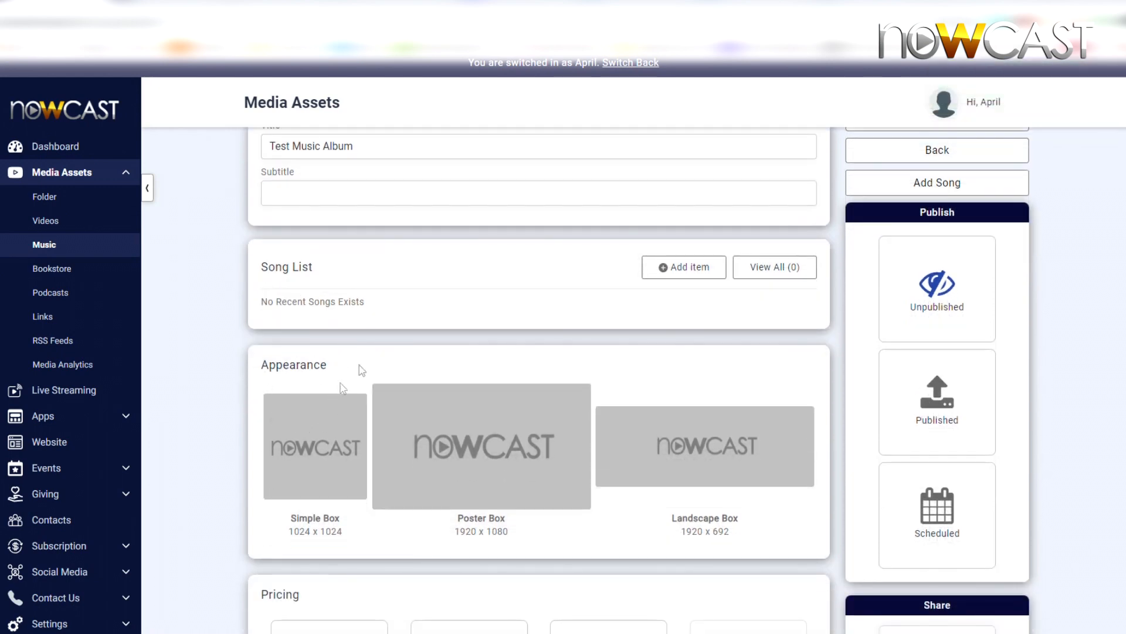
click(313, 439)
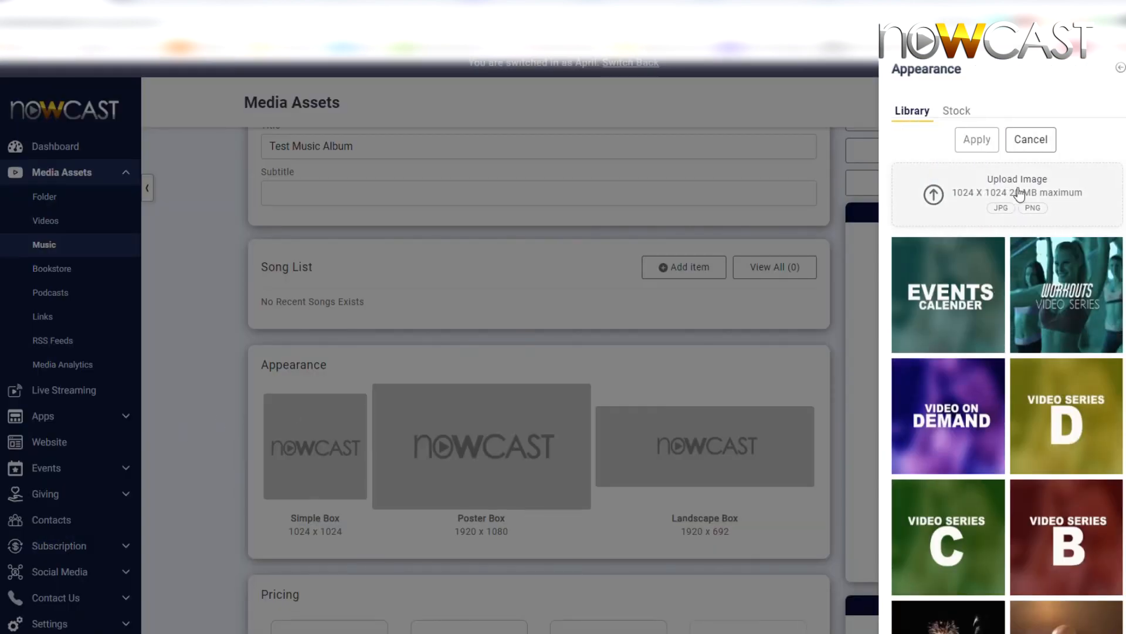
click(1019, 193)
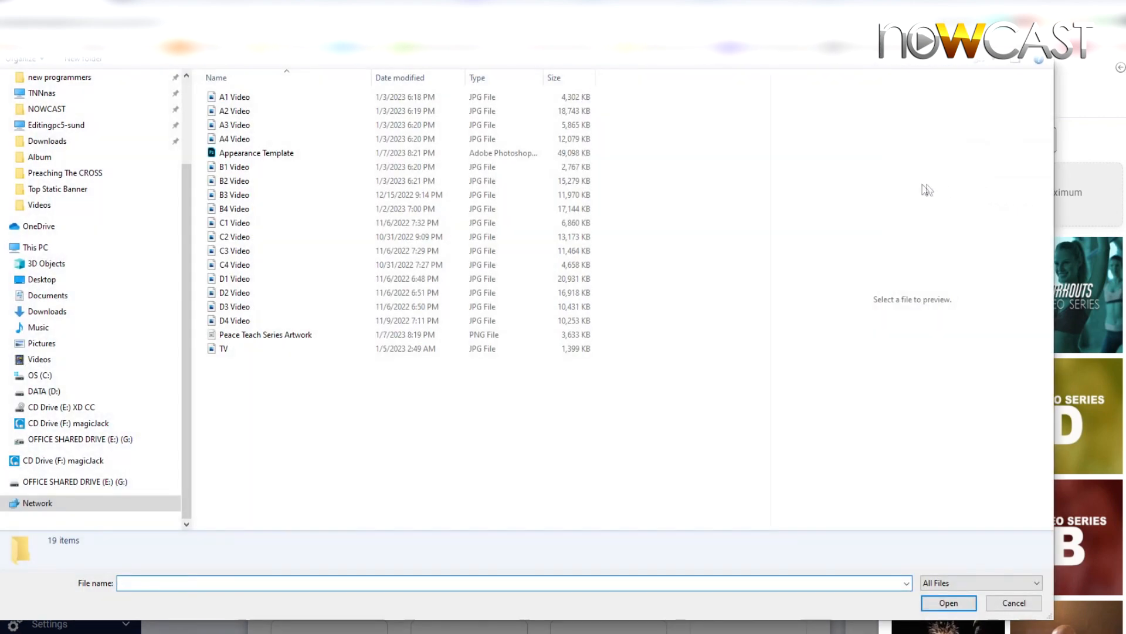
click(305, 37)
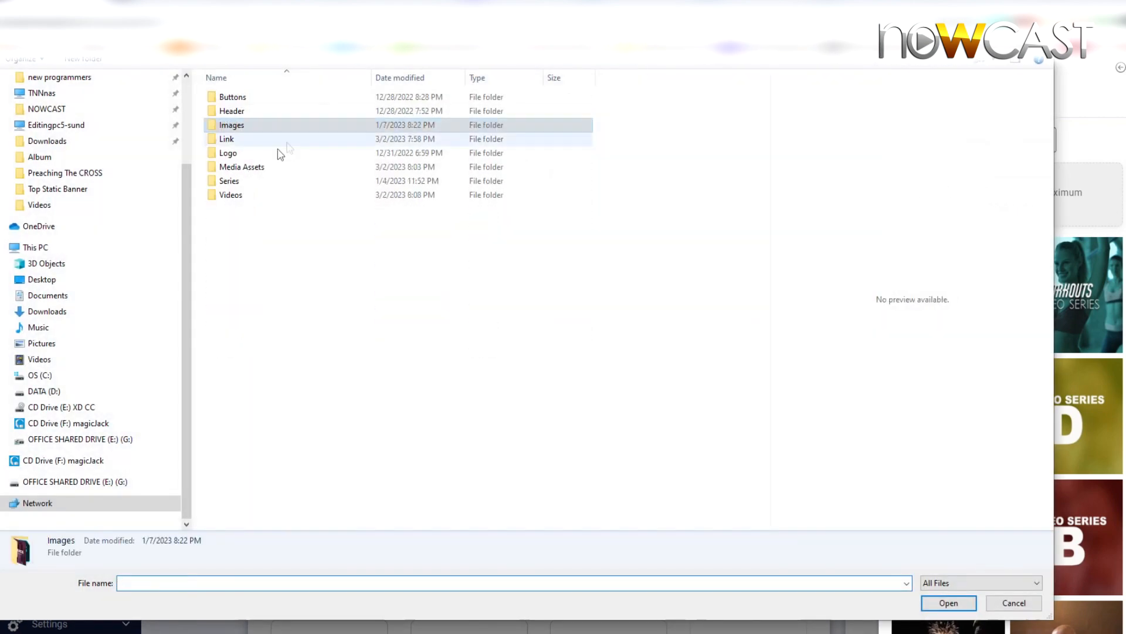
double_click(243, 171)
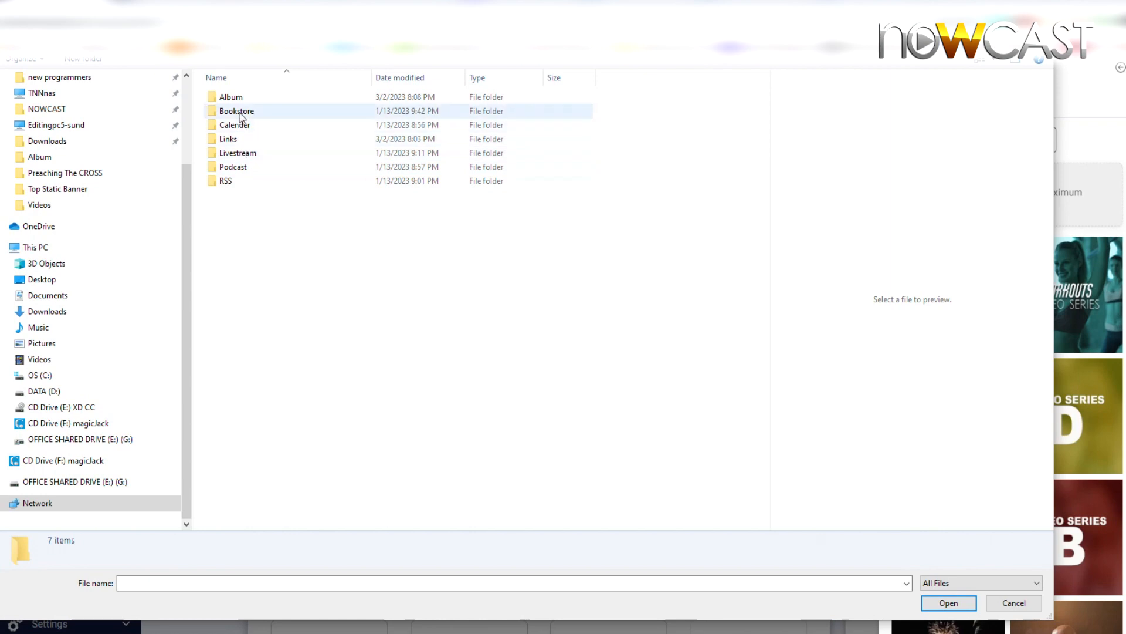
double_click(229, 96)
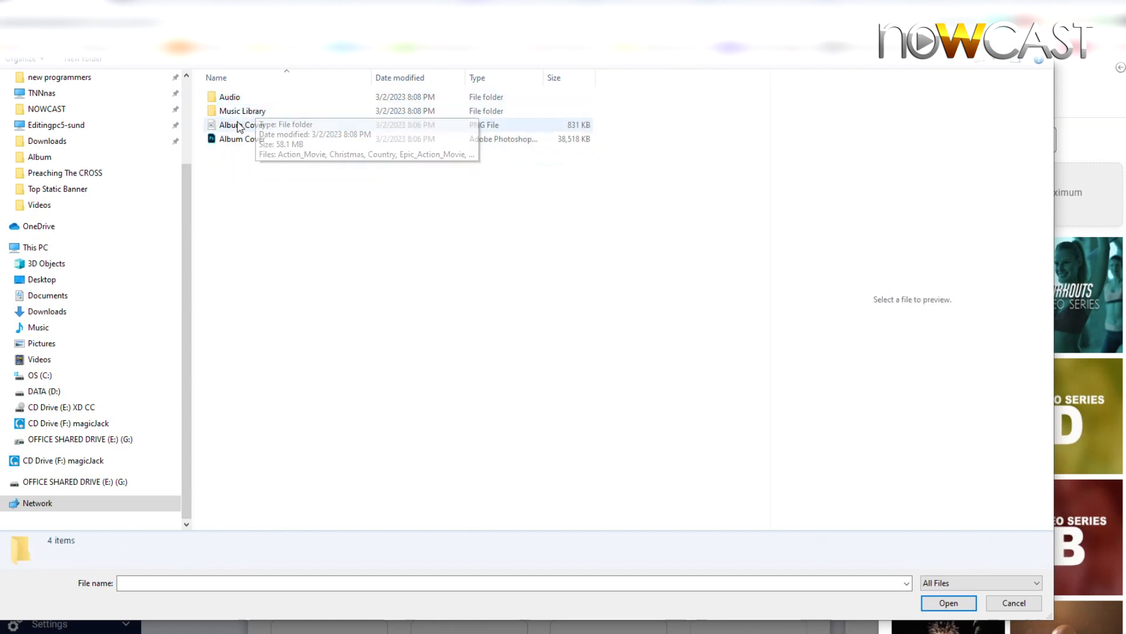
double_click(237, 122)
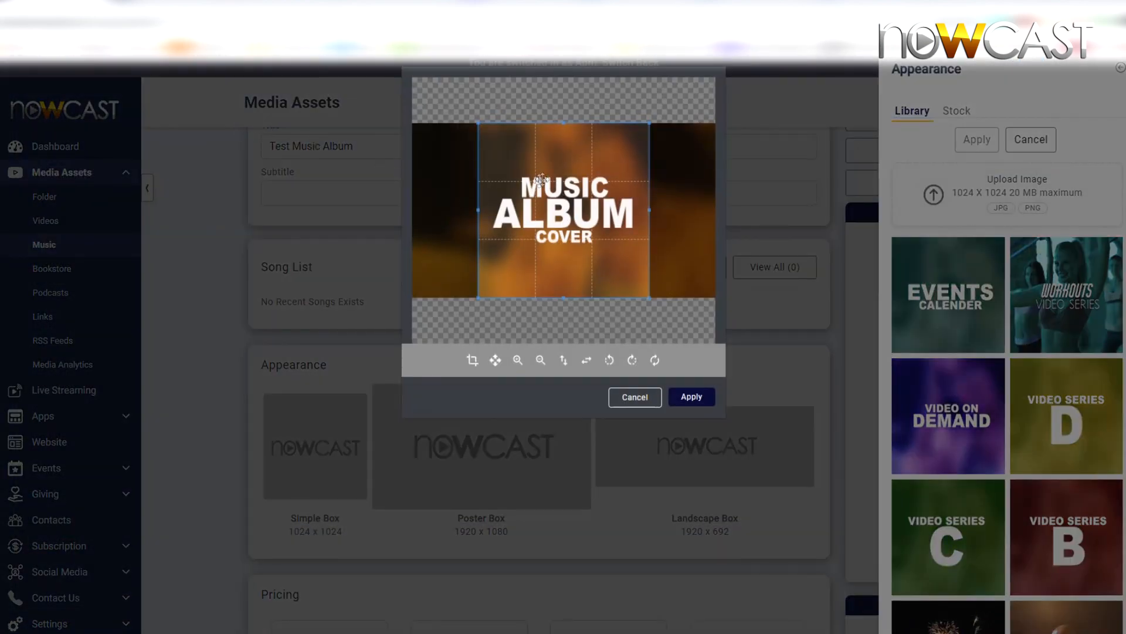
click(691, 397)
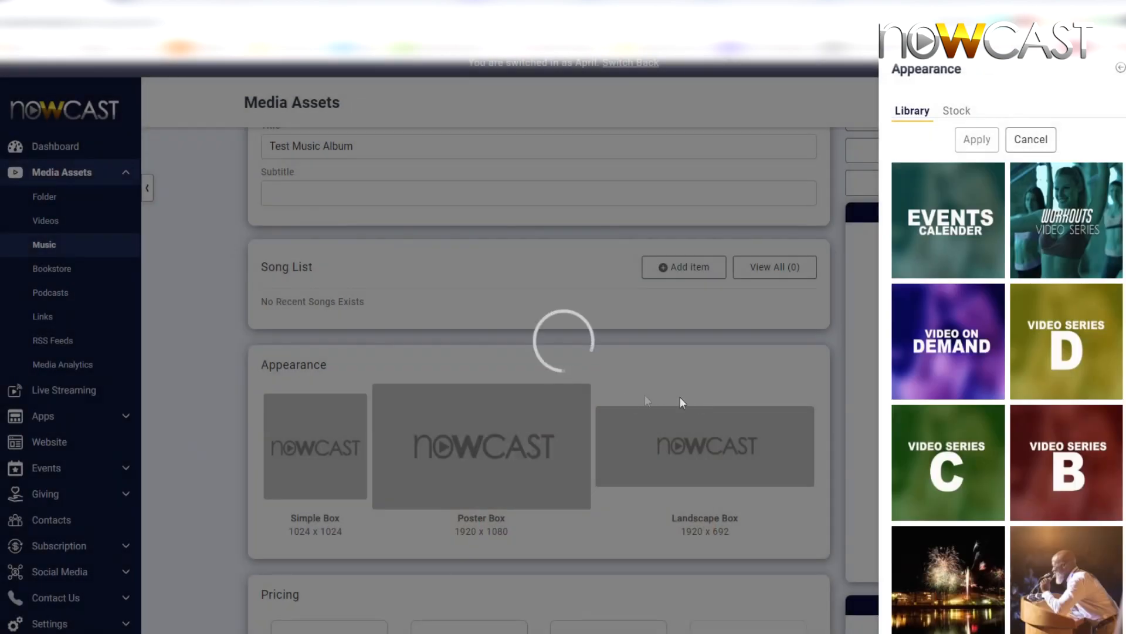
click(951, 276)
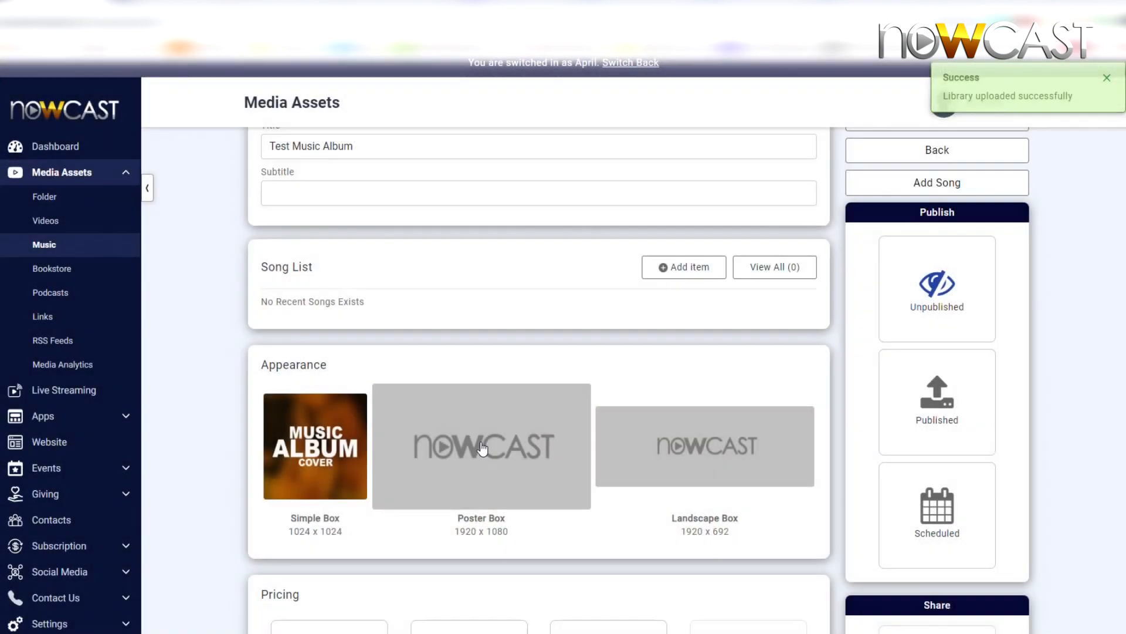
- Upload the Album Cover PNG at 1920 x 1080 and apply it as the album's Poster Box image
click(492, 447)
click(996, 185)
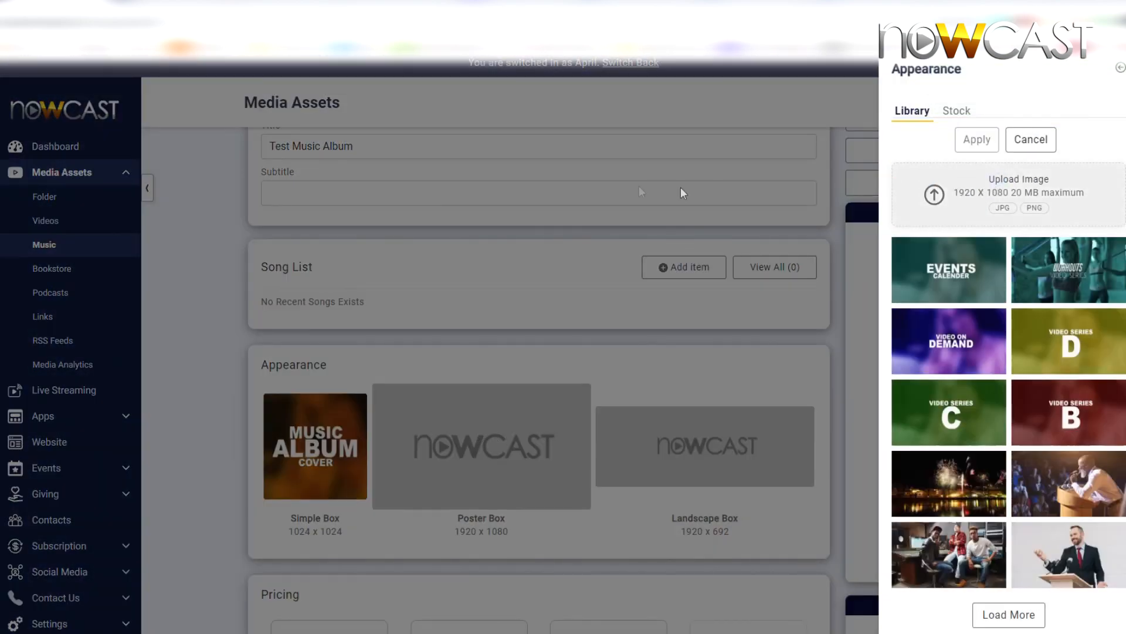
double_click(240, 125)
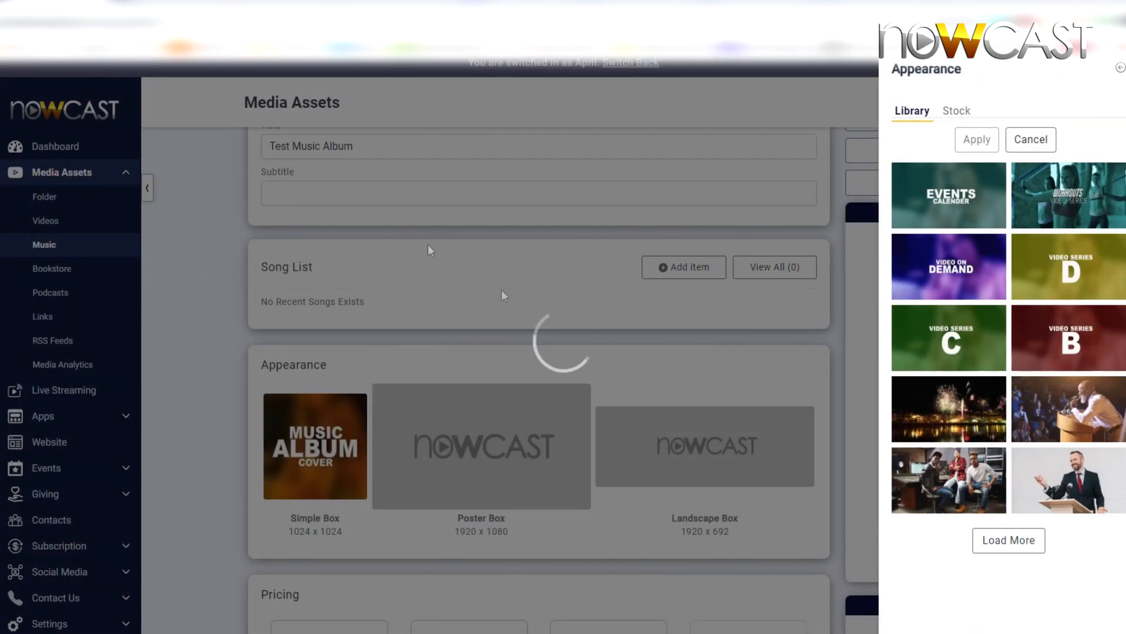
click(951, 267)
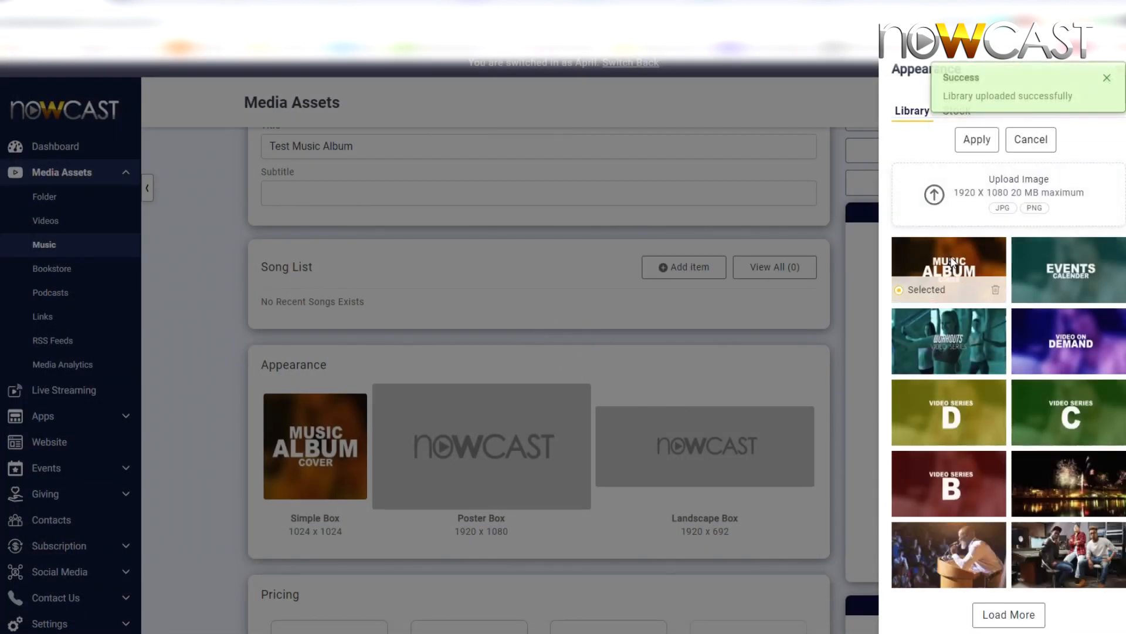
click(976, 139)
- Upload the Album Cover PNG cropped to 1920 x 692 and apply it as the album's Landscape Box image
click(730, 433)
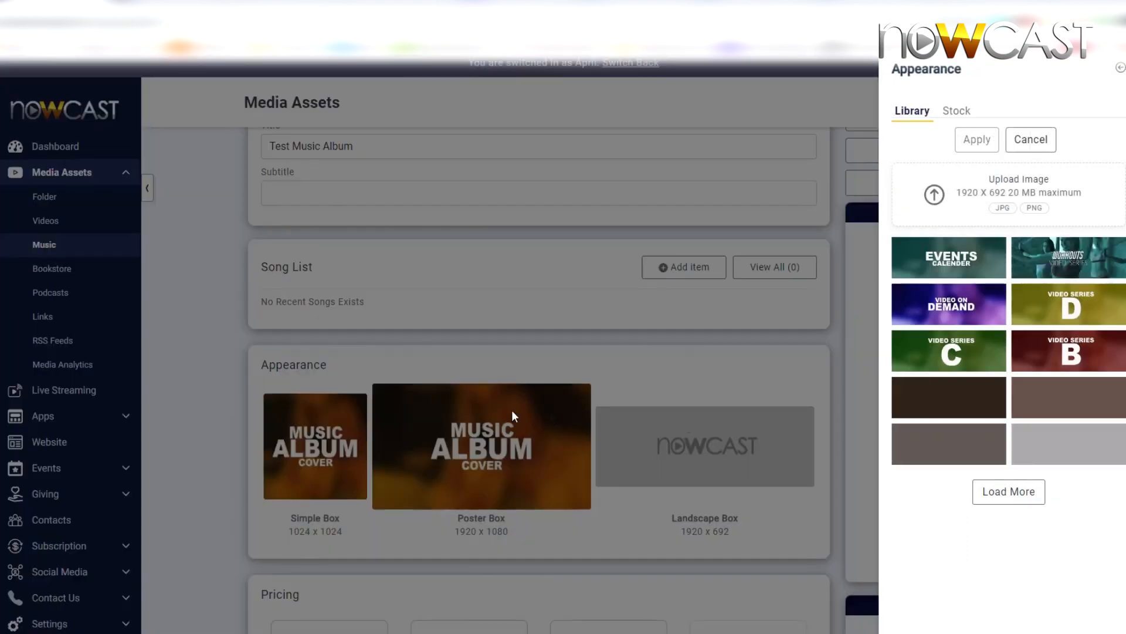
click(1037, 186)
double_click(244, 125)
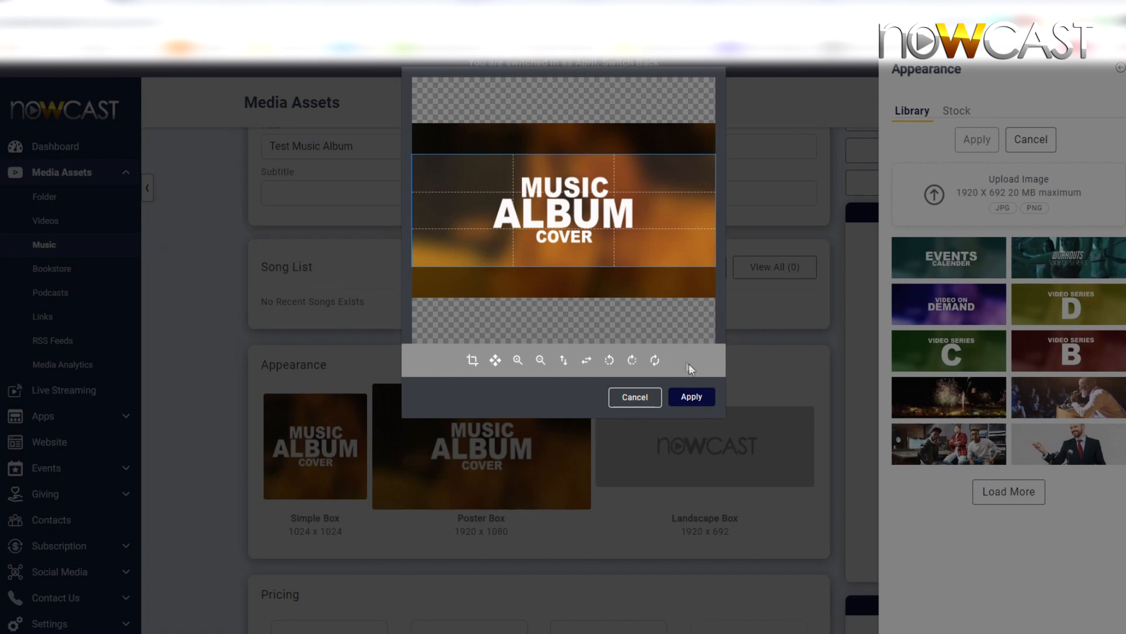
click(692, 399)
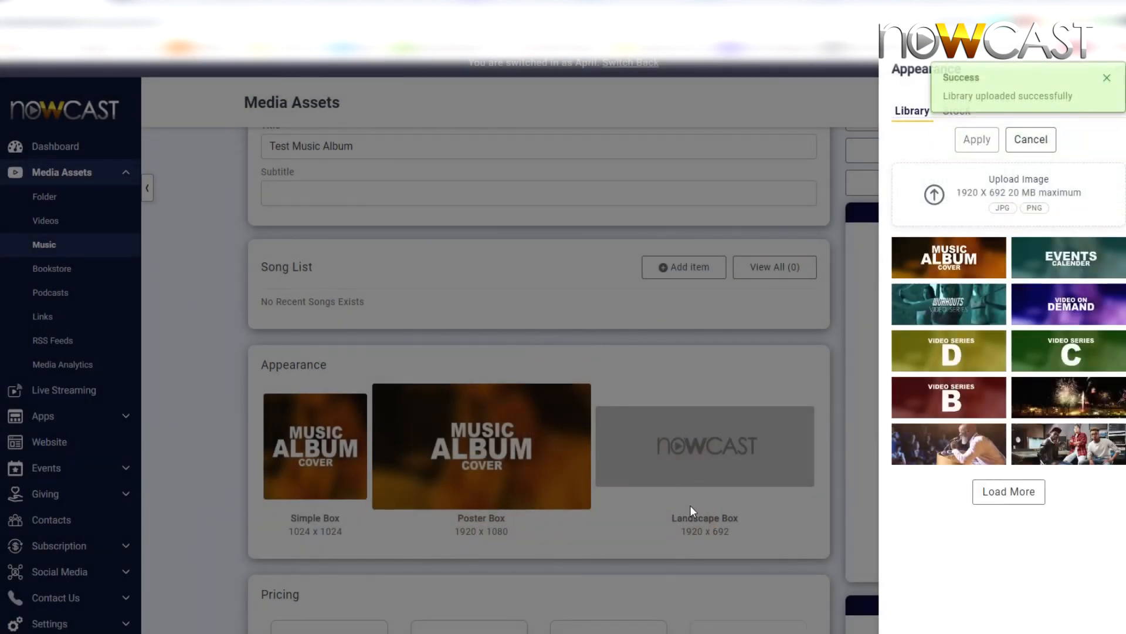
click(919, 248)
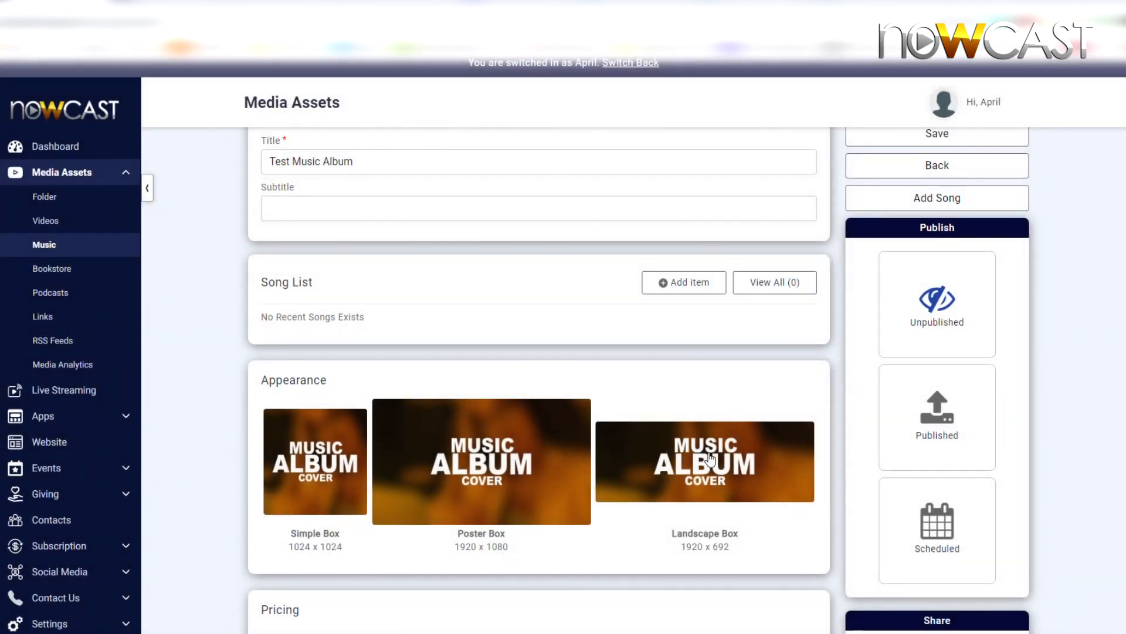
- Save the album with its new cover images and set its status to Published
scroll(928, 249, up, 1)
click(935, 190)
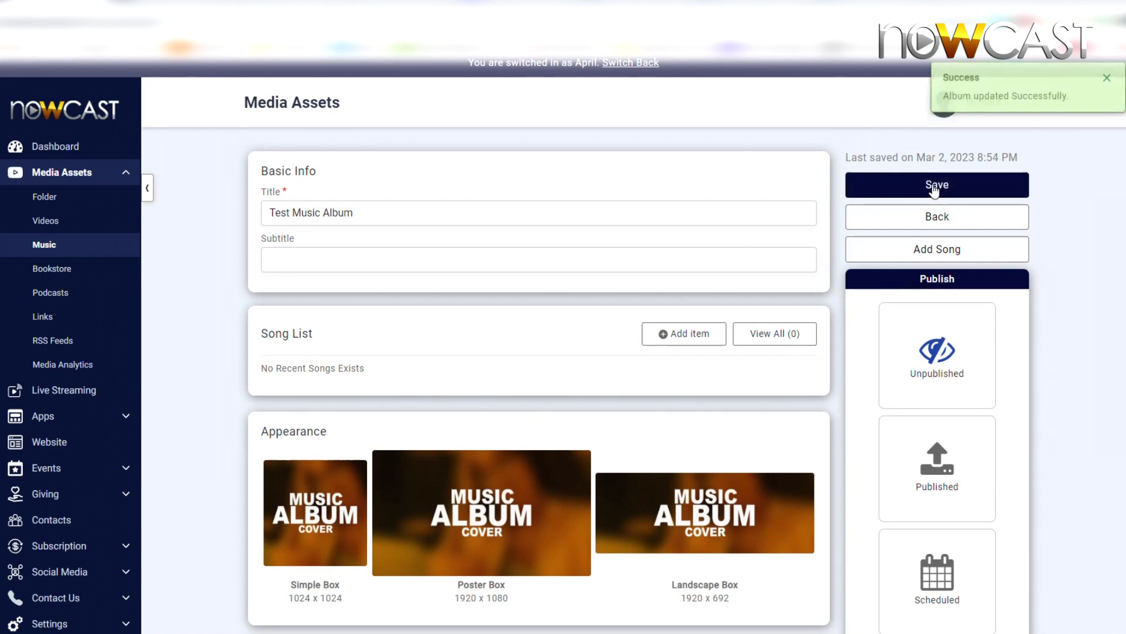
click(939, 458)
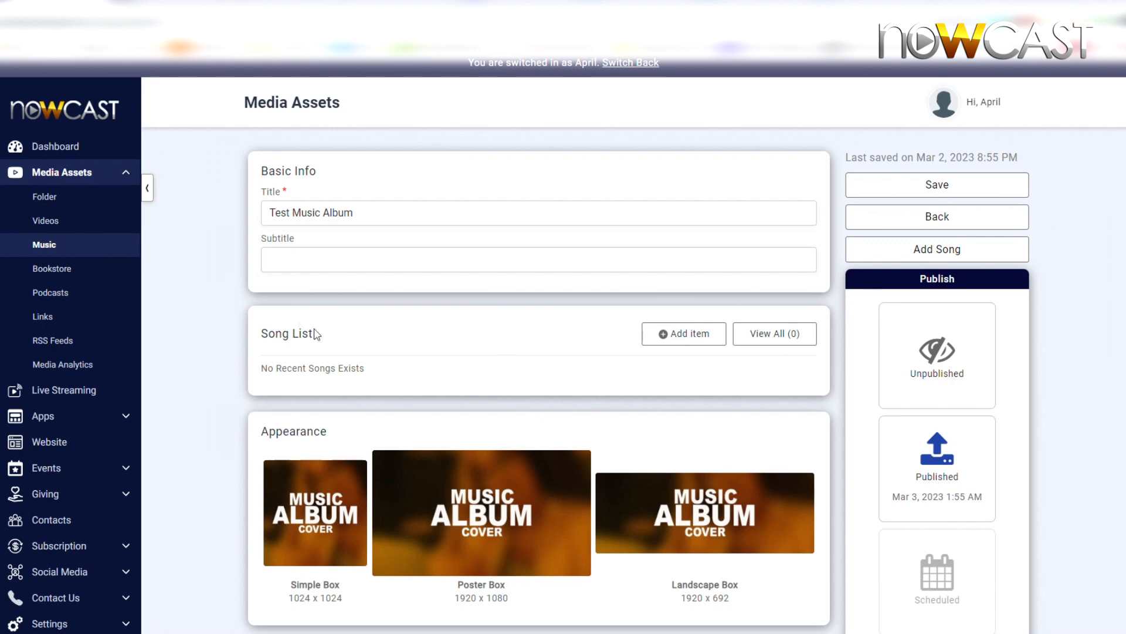
- Create a song titled "Song #1" in the Music section and assign it to Test Music Album
click(72, 251)
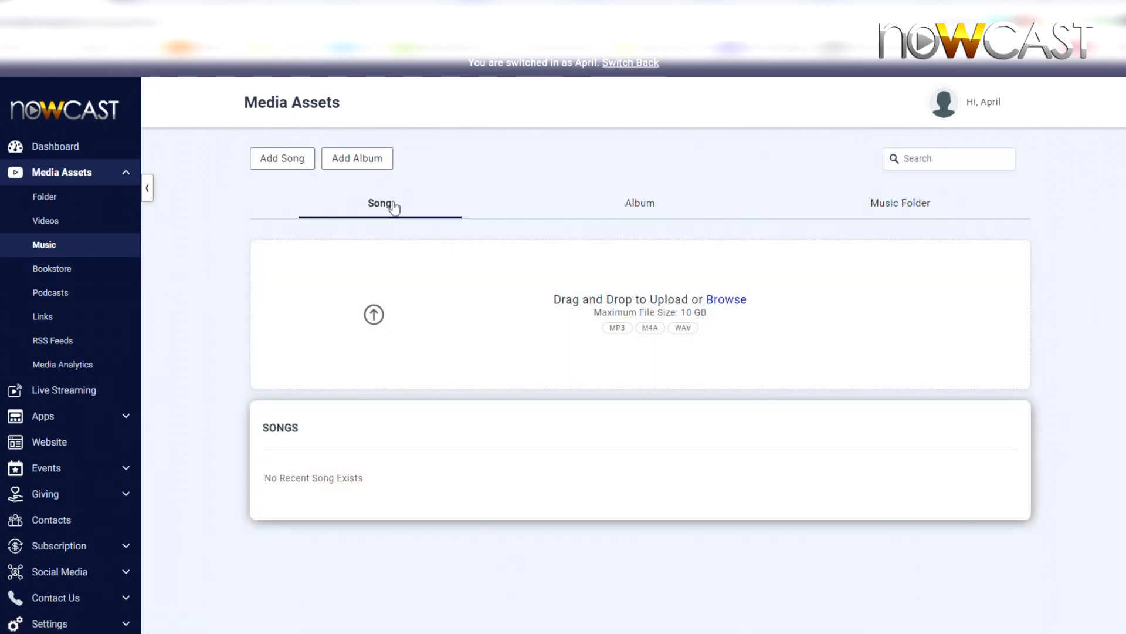
click(287, 164)
click(313, 217)
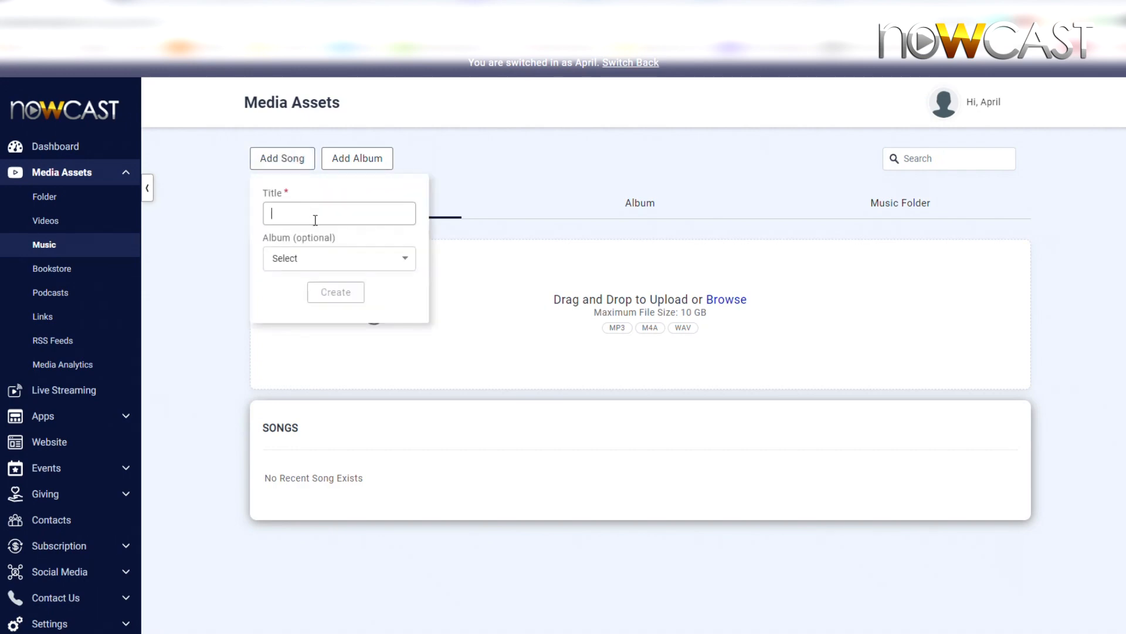
text(Song #1)
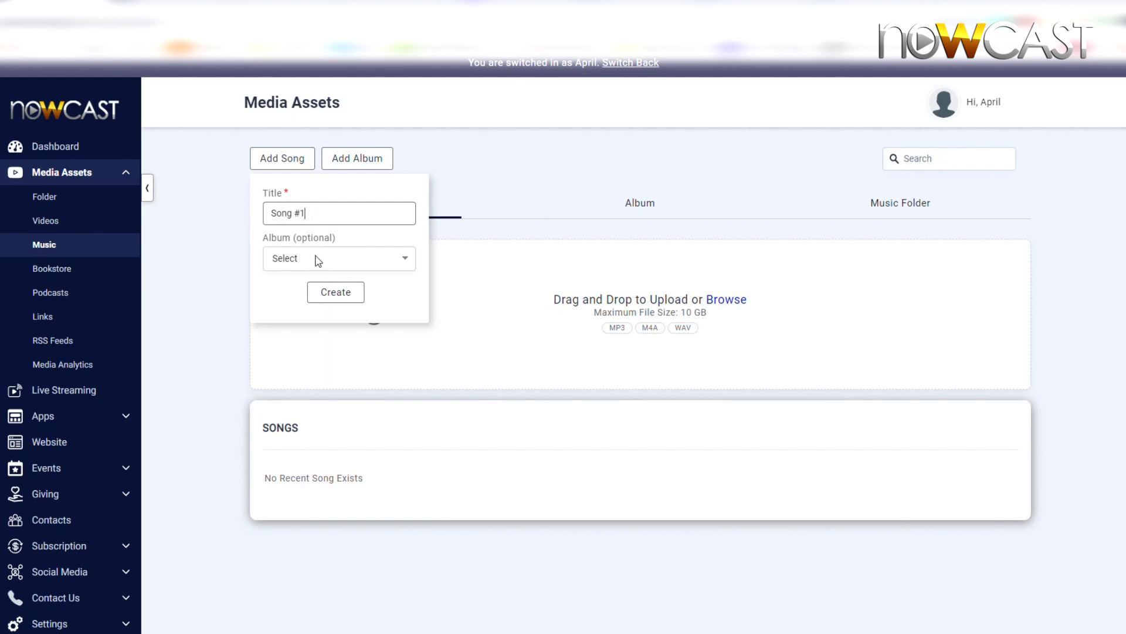
click(318, 259)
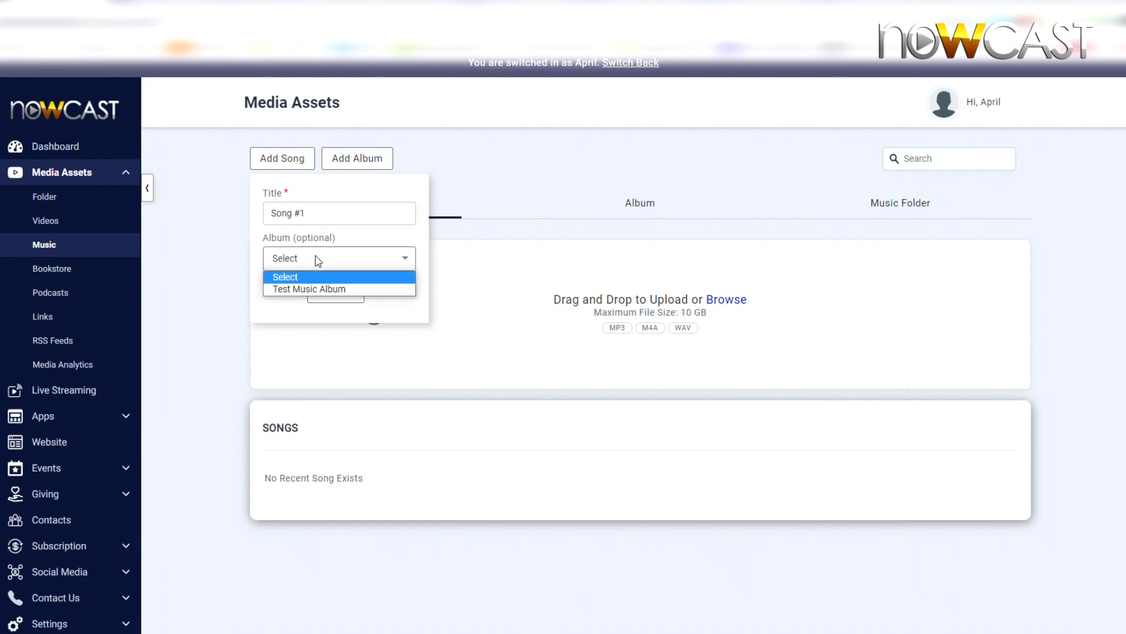
click(315, 290)
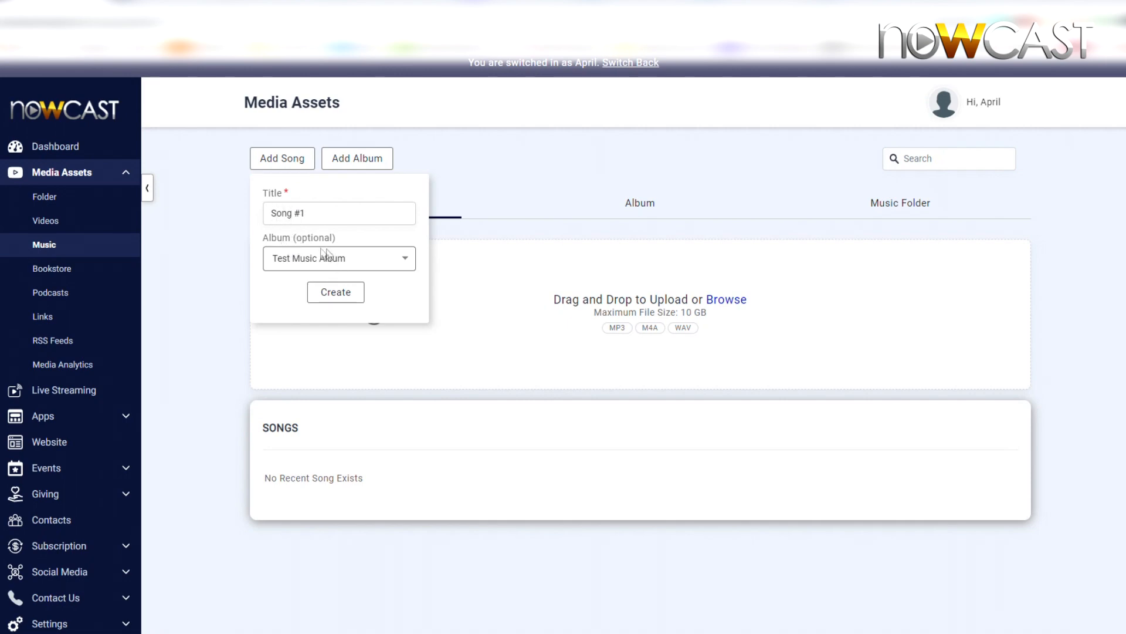
click(350, 292)
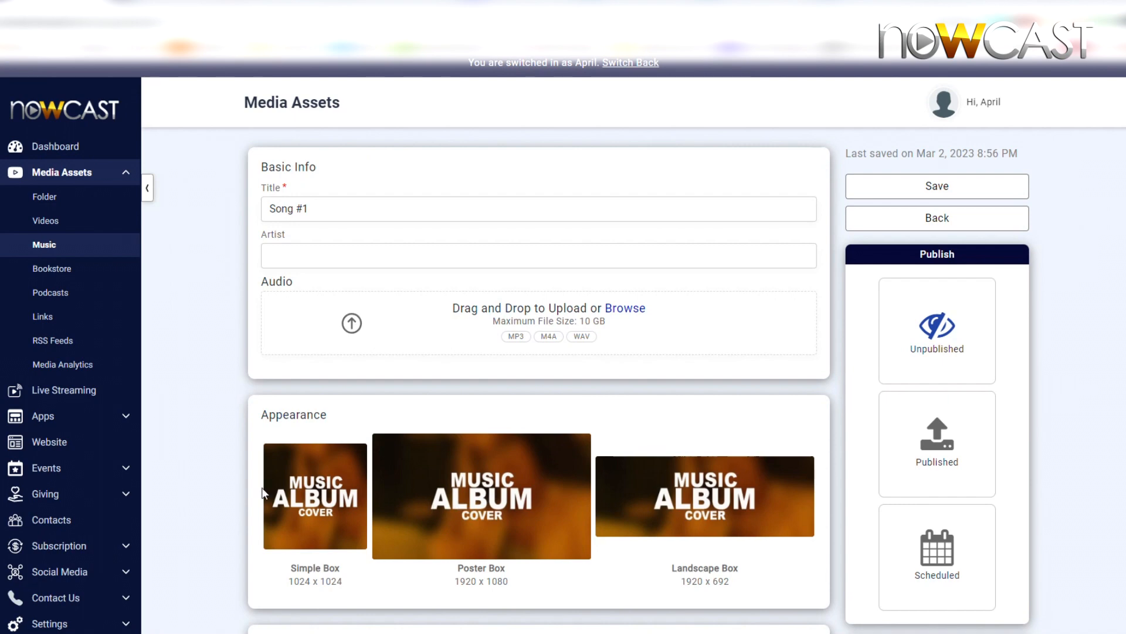
- Check the Simple Box image selection for Song #1, leave it as is, and save the song
click(329, 497)
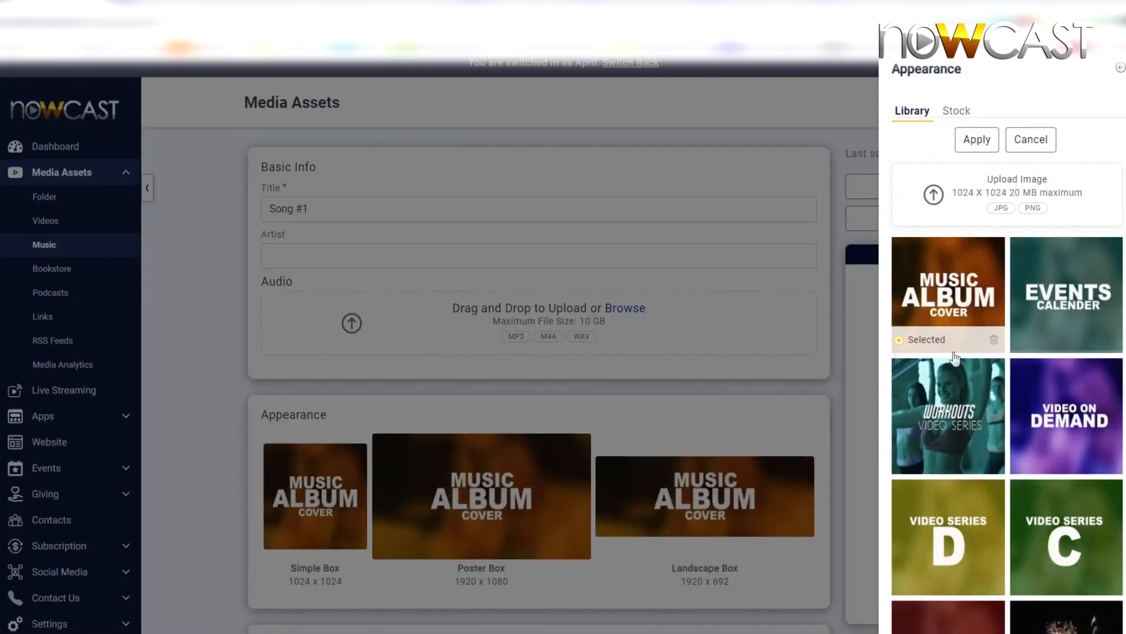
click(1032, 141)
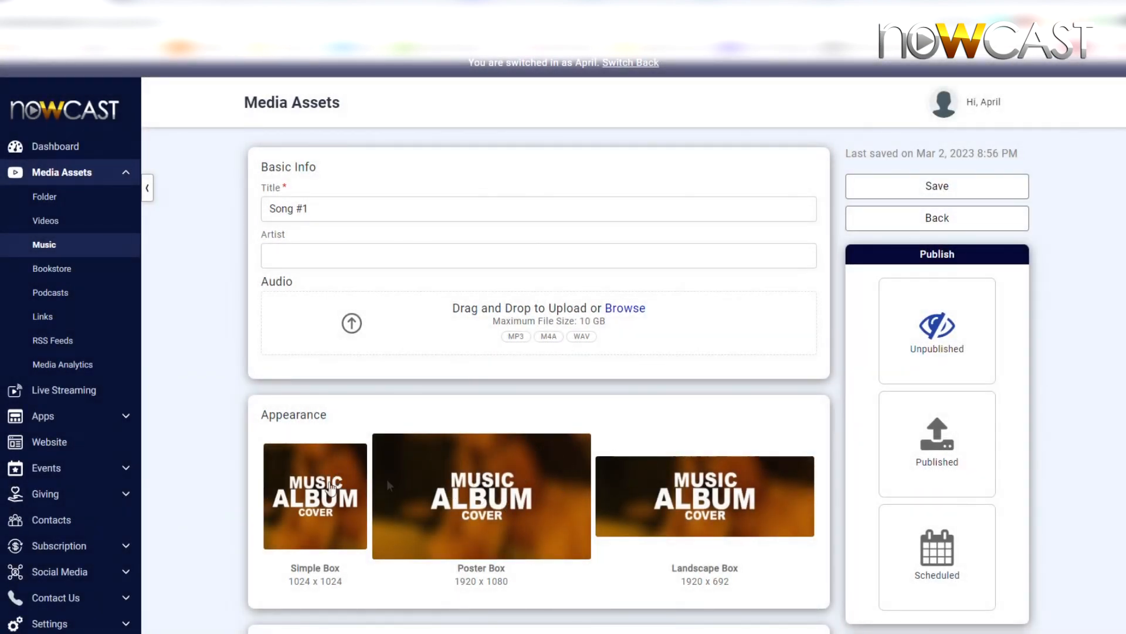
click(915, 200)
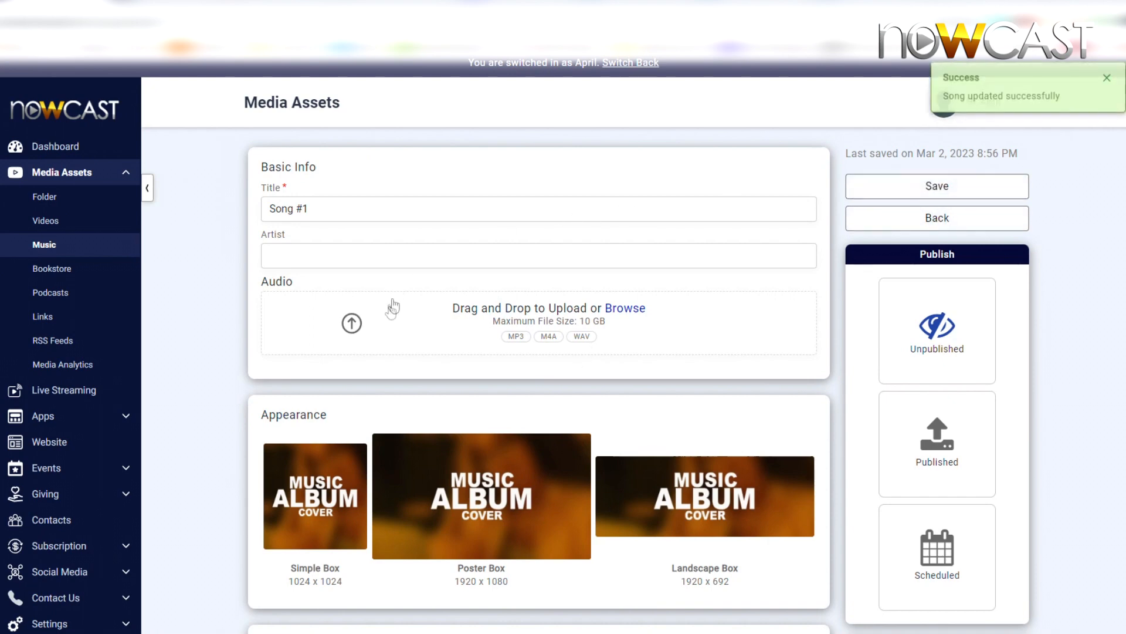
- Upload Aww.mp3 from the Audio folder as the audio file of Song #1
click(427, 318)
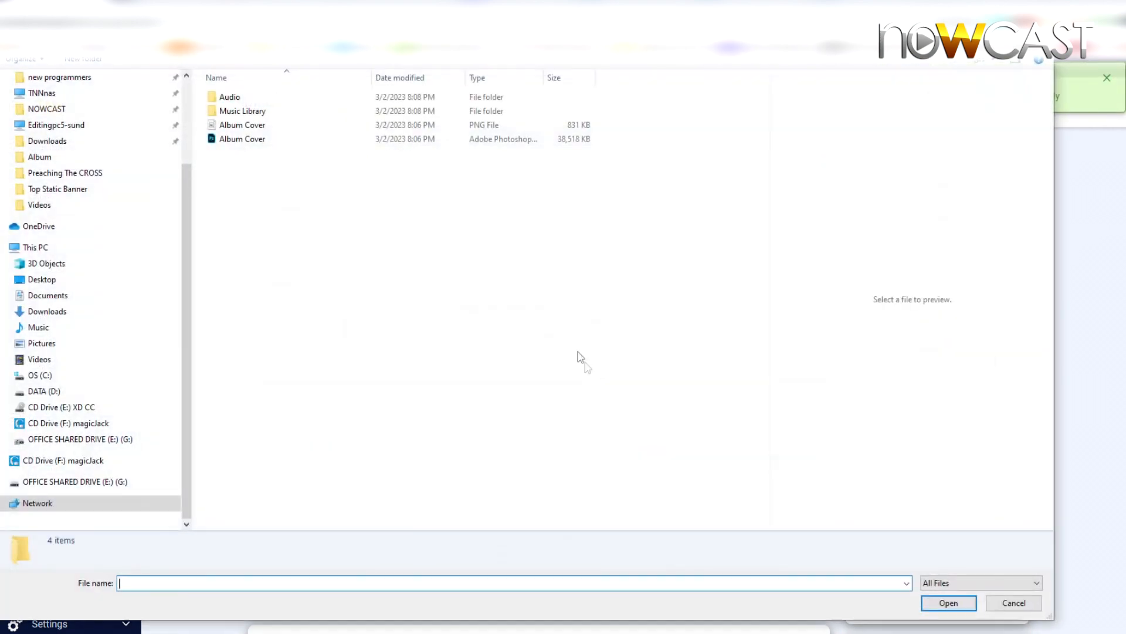
double_click(258, 98)
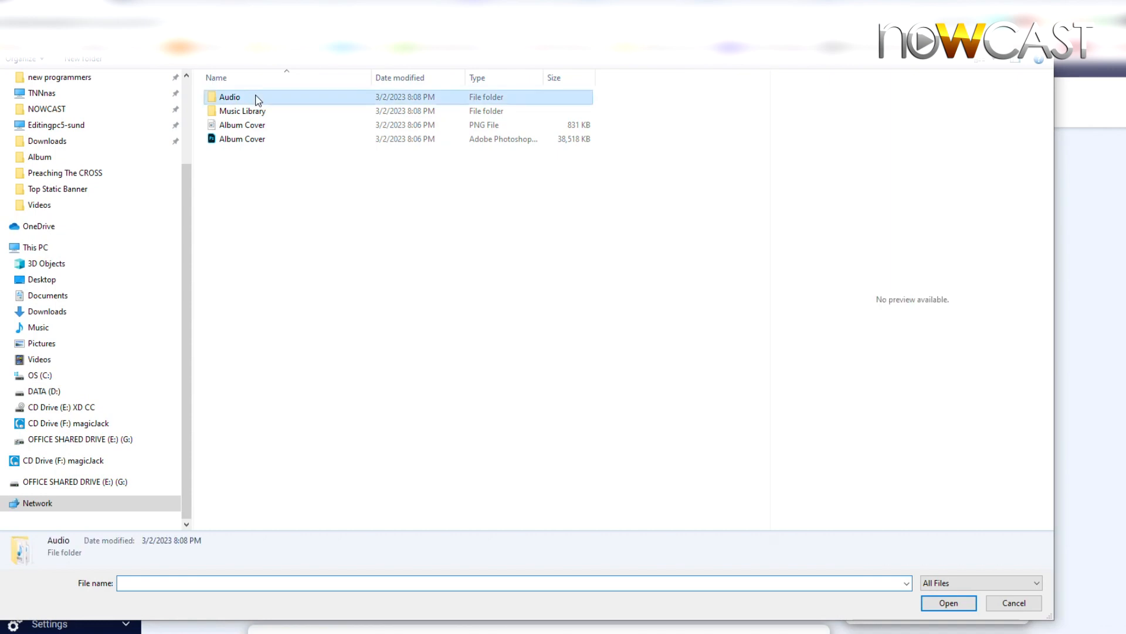
click(230, 111)
click(230, 111)
key(Return)
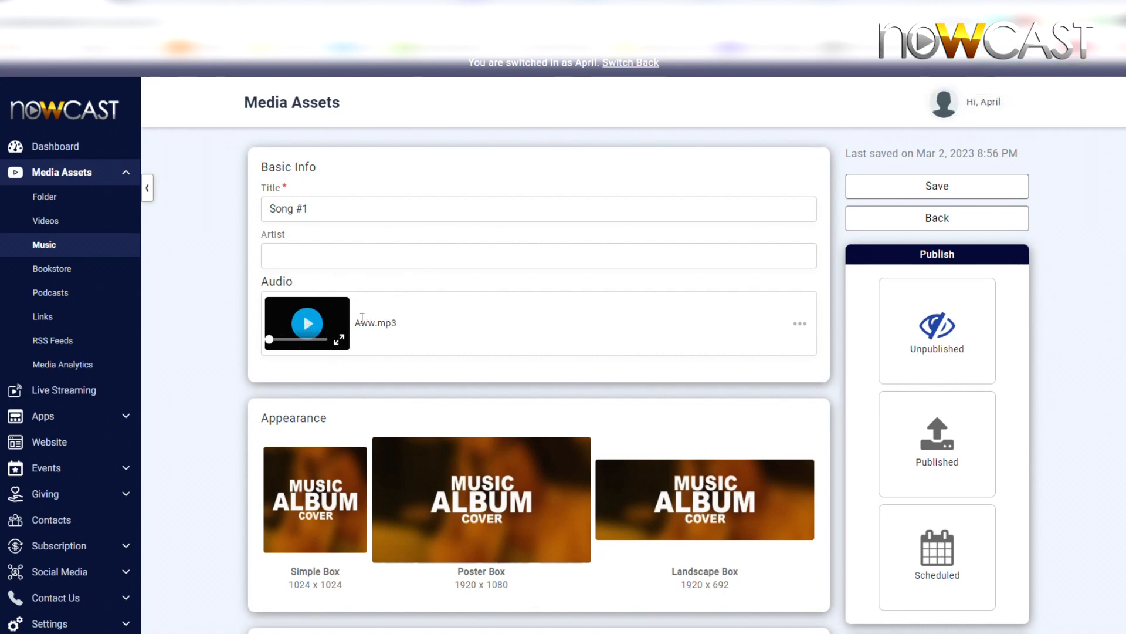
- Save Song #1, set its status to Published, and return to the Music song list
click(930, 186)
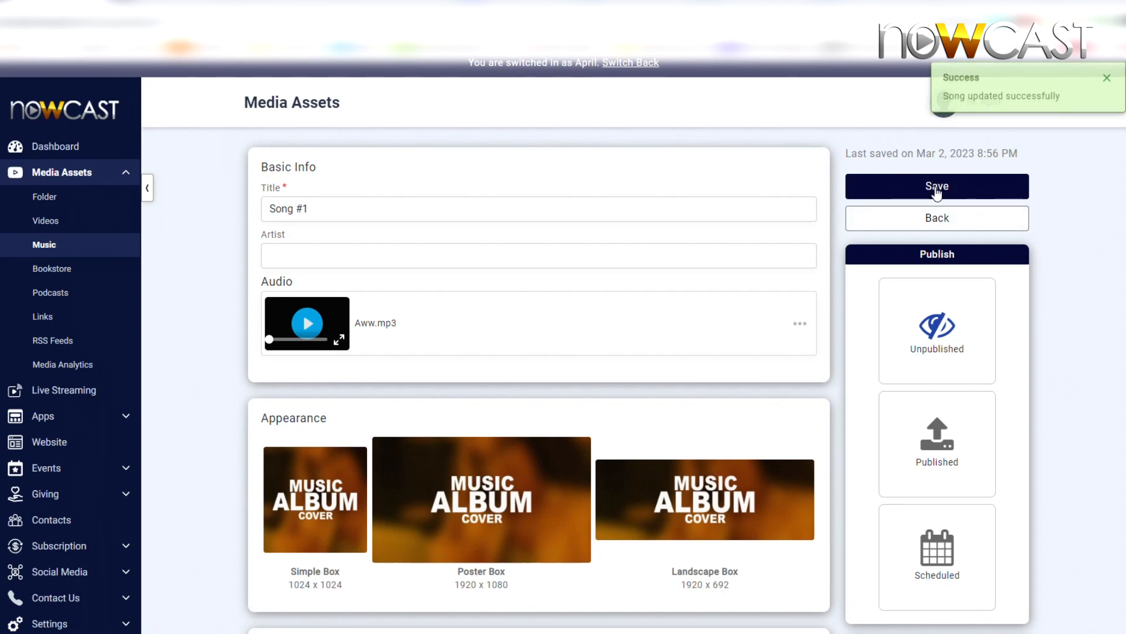
click(950, 446)
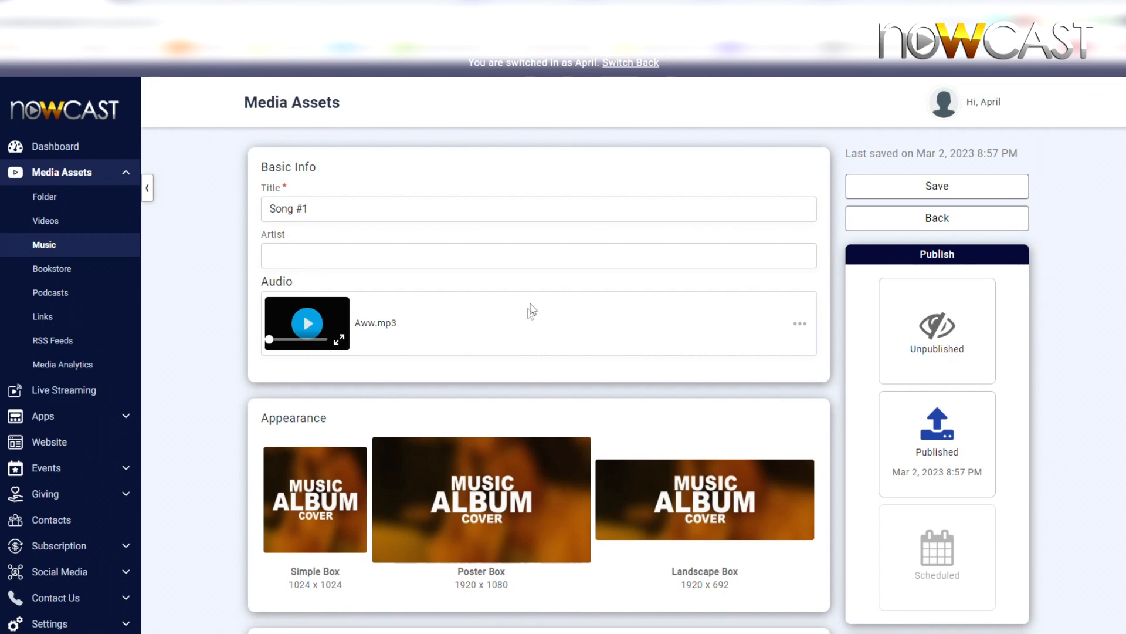
click(976, 226)
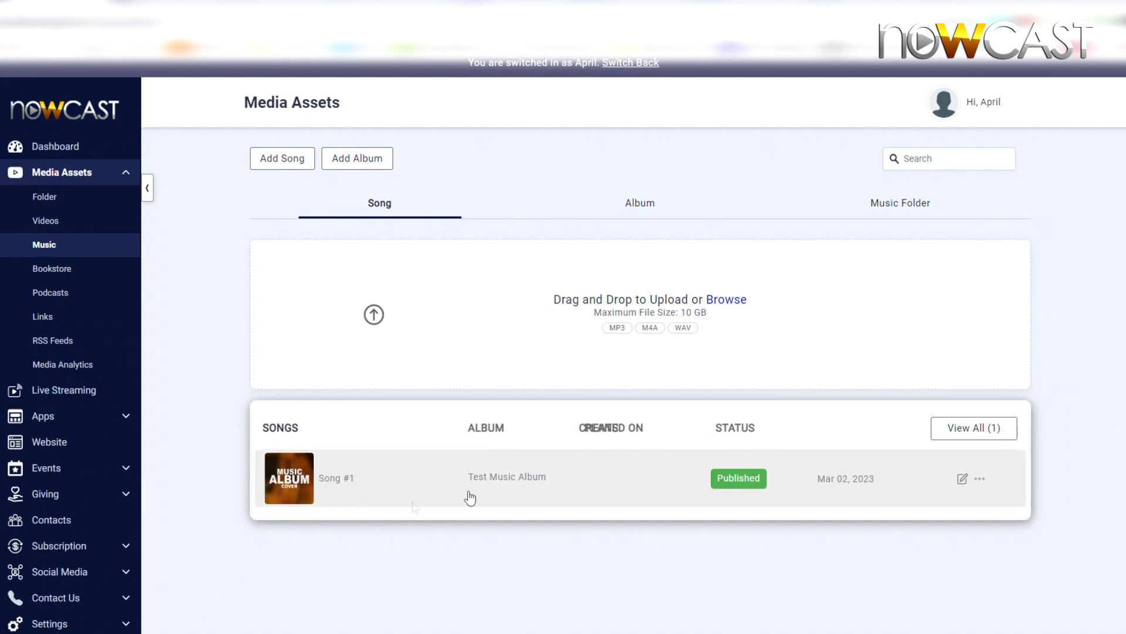
- Open Test Music Album and create a new song titled "Song #2" from its Song List
click(646, 209)
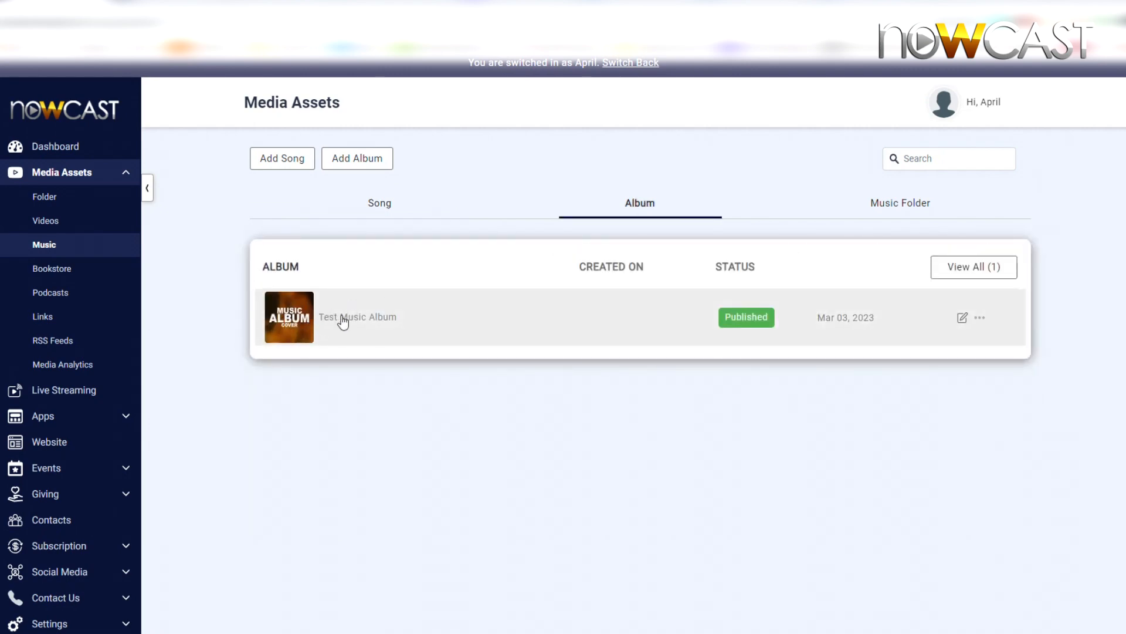
click(368, 320)
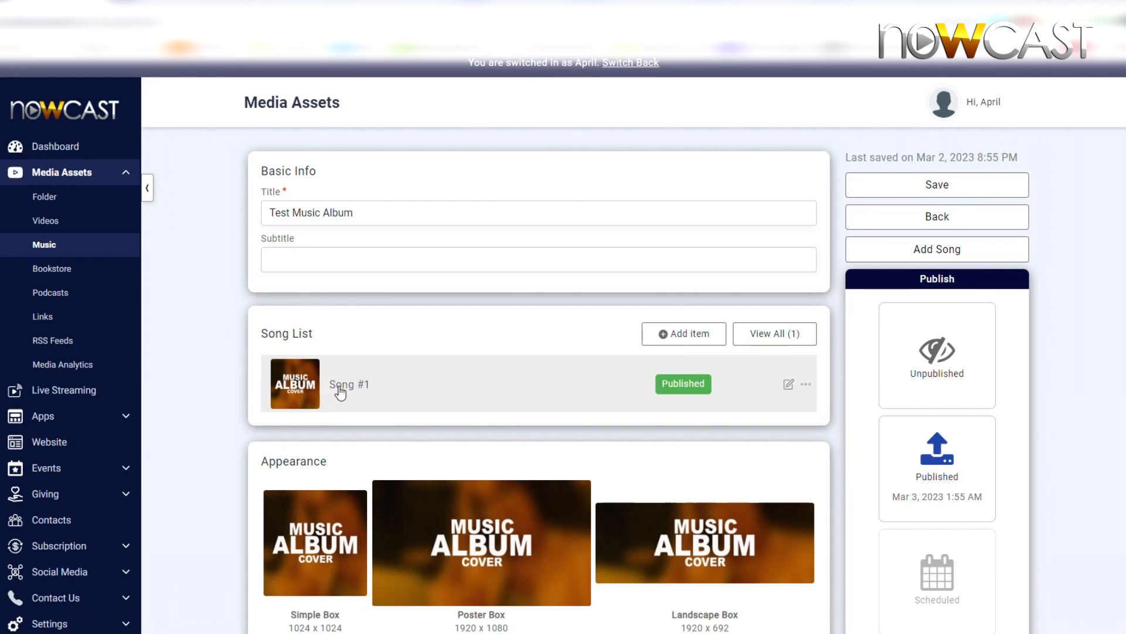
click(700, 339)
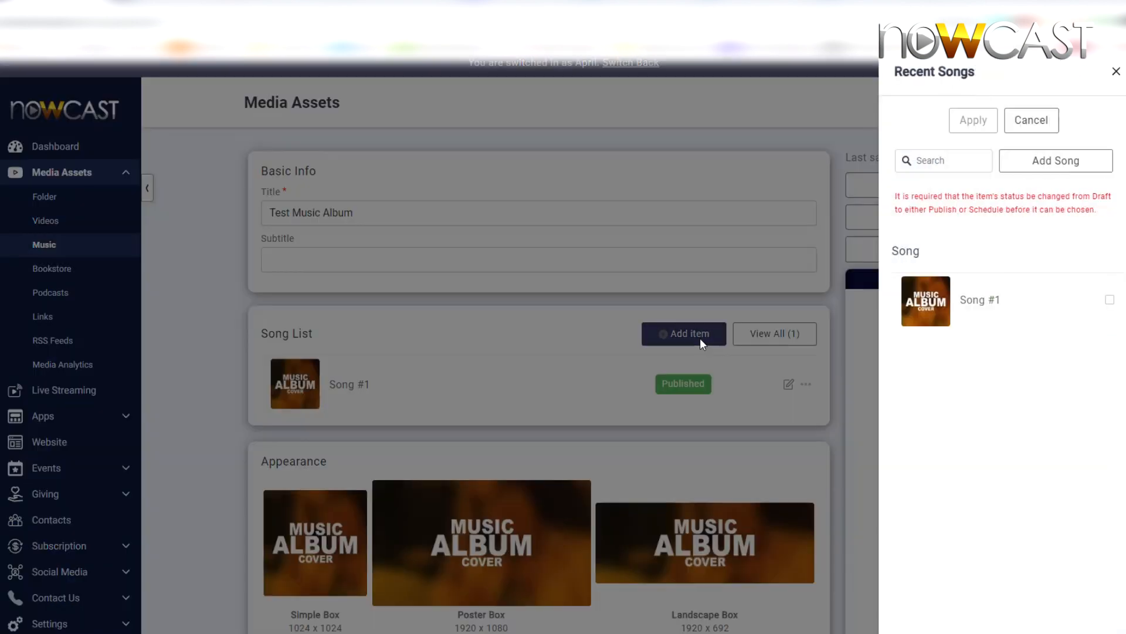
click(1029, 163)
click(960, 158)
text(Song #2)
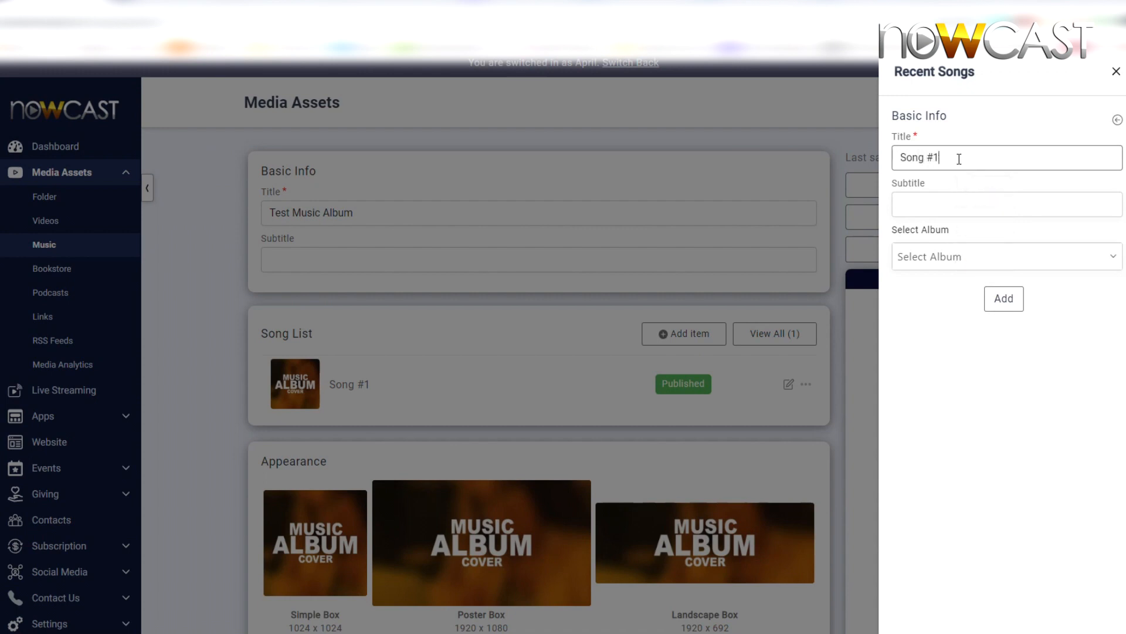
click(1019, 298)
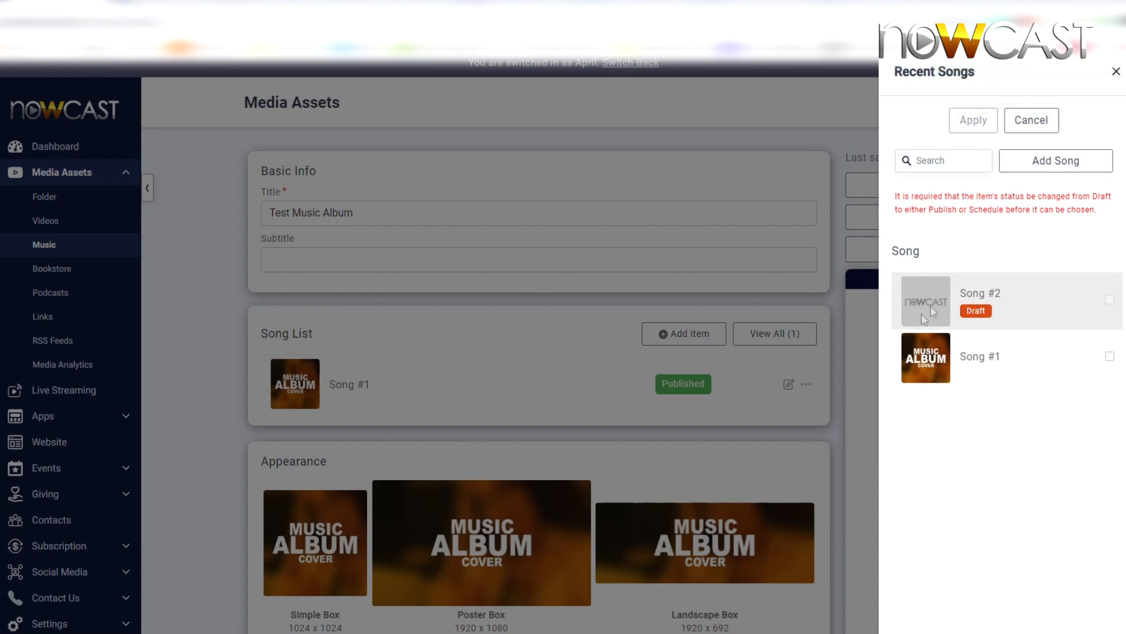
- Open the draft Song #2 and upload Beep.mp3 as its audio file
click(991, 297)
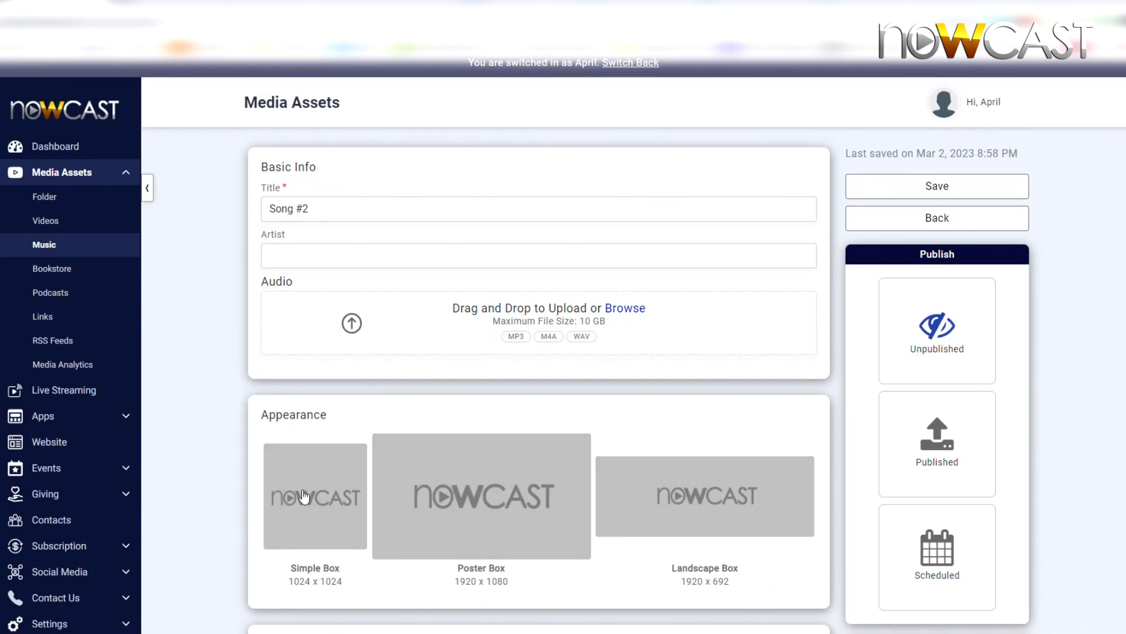
click(395, 346)
click(234, 142)
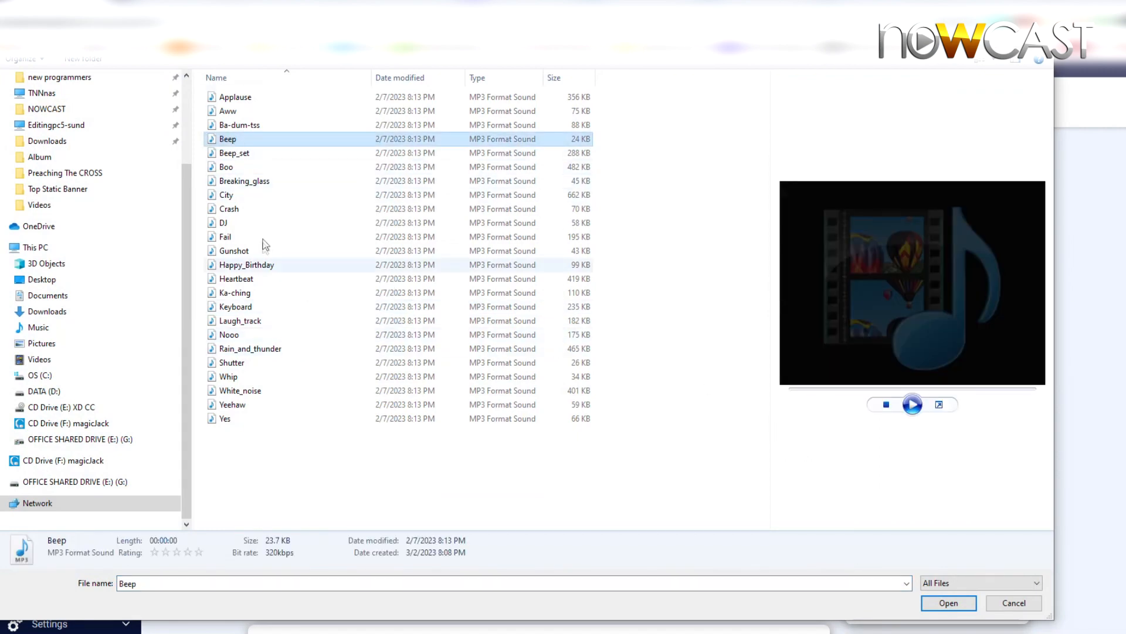
key(Return)
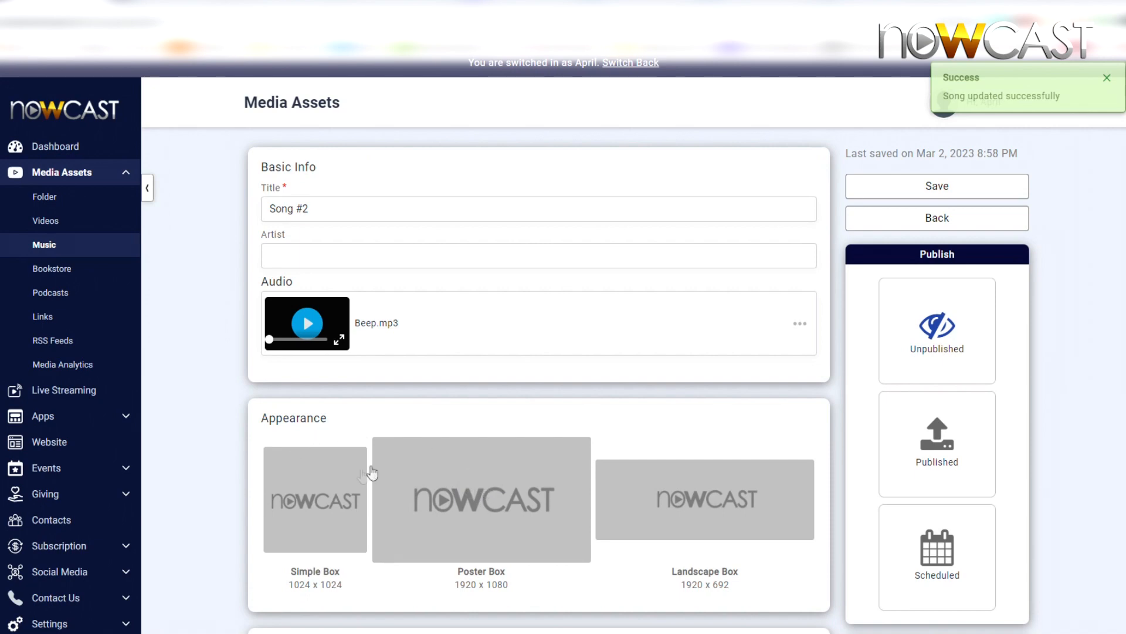
- Apply the Music Album Cover image from the library to Song #2's Simple Box, Poster Box and Landscape Box
click(310, 497)
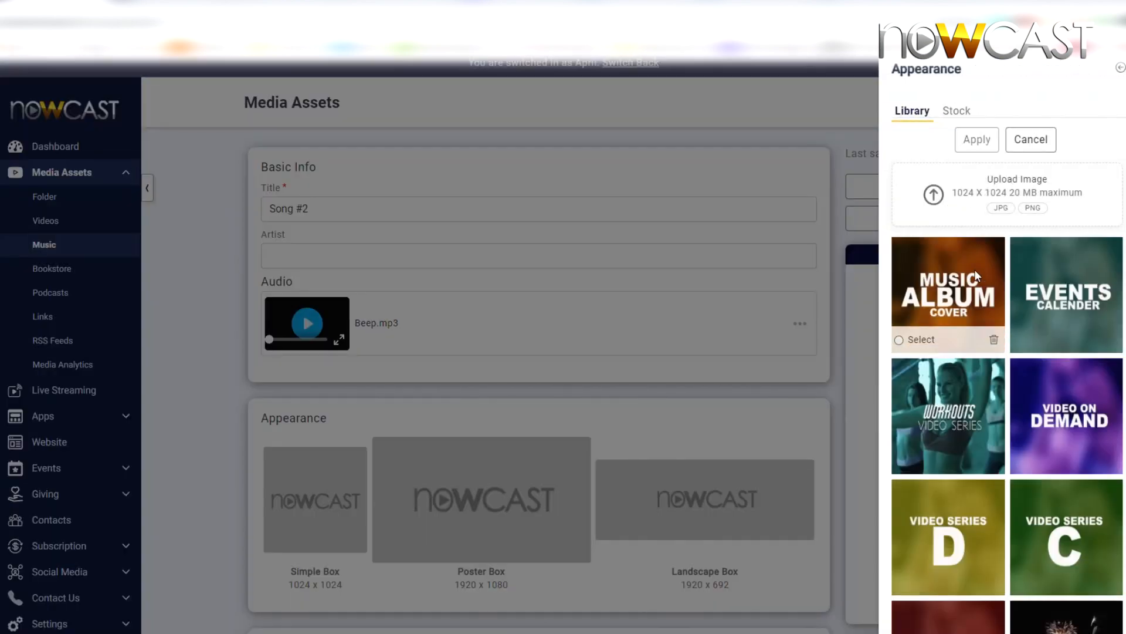
click(976, 276)
click(478, 498)
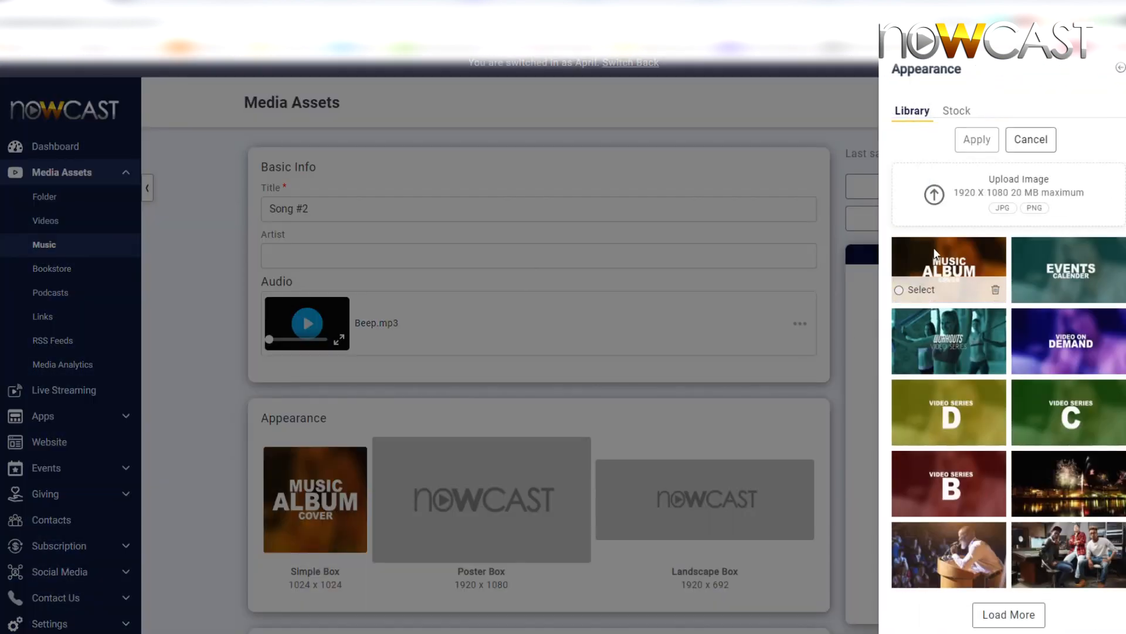
click(950, 279)
click(661, 493)
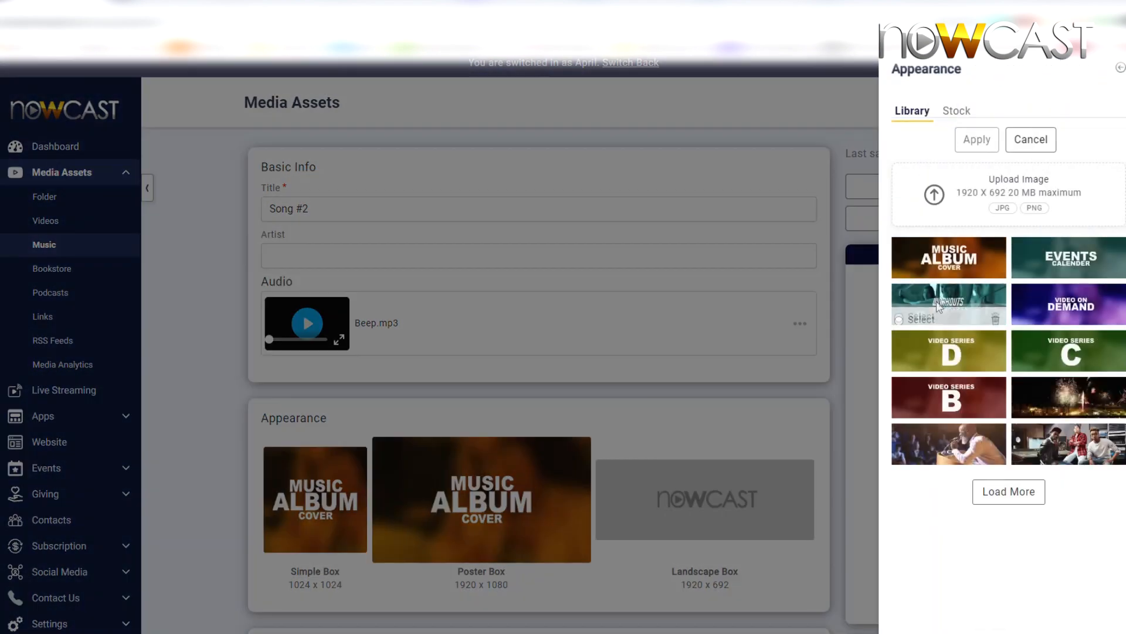
click(946, 255)
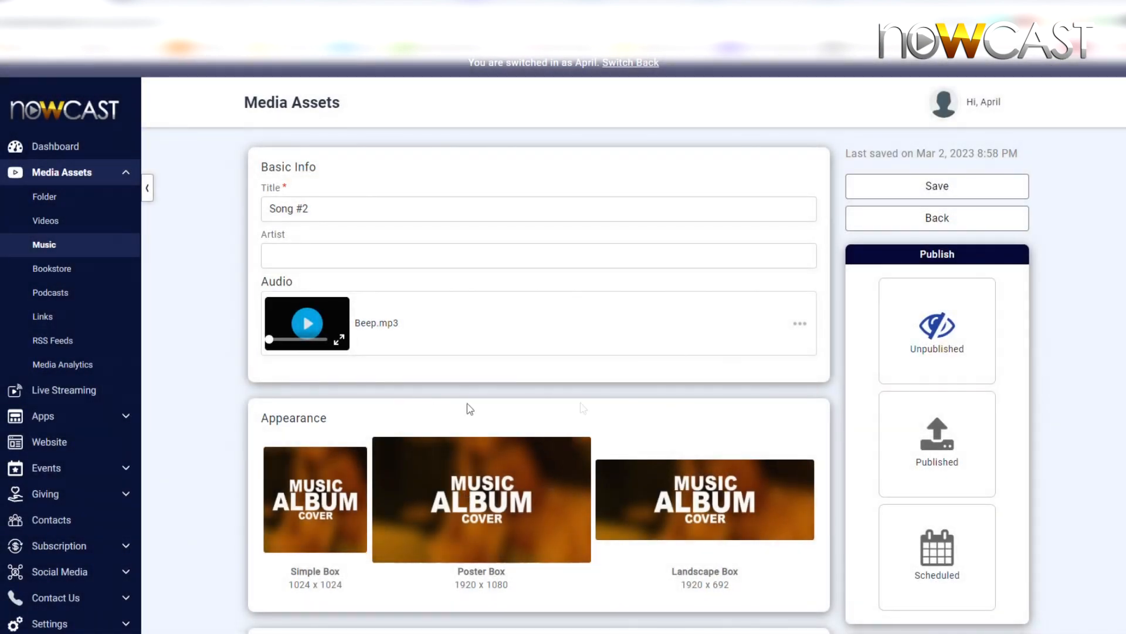
- Save Song #2, set its status to Published, and return to the album's song selection
click(965, 186)
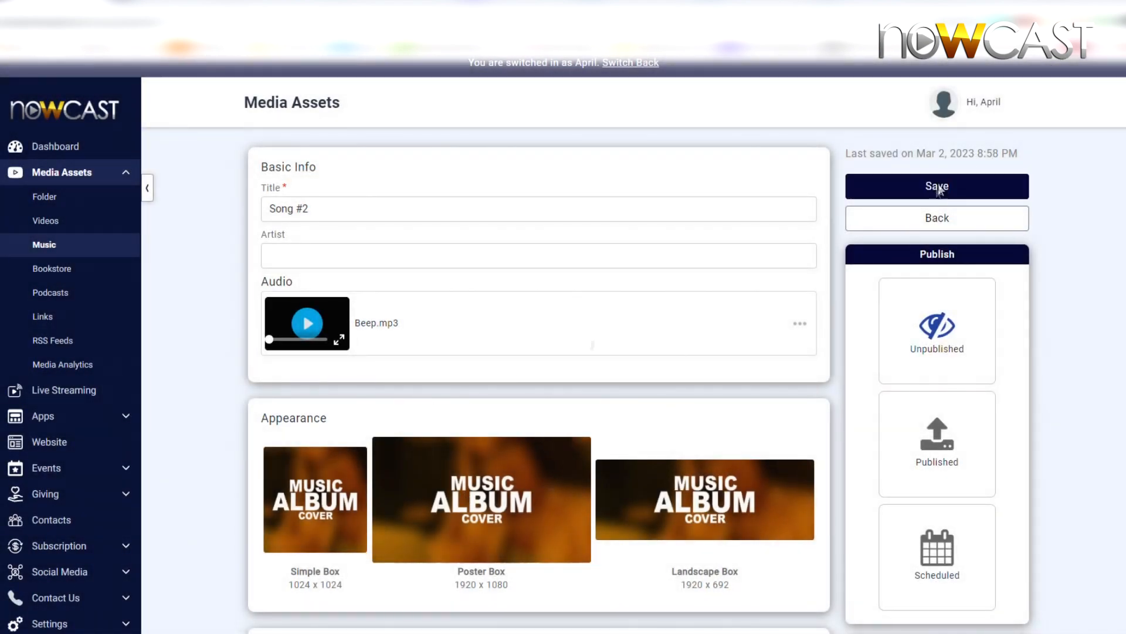
click(947, 448)
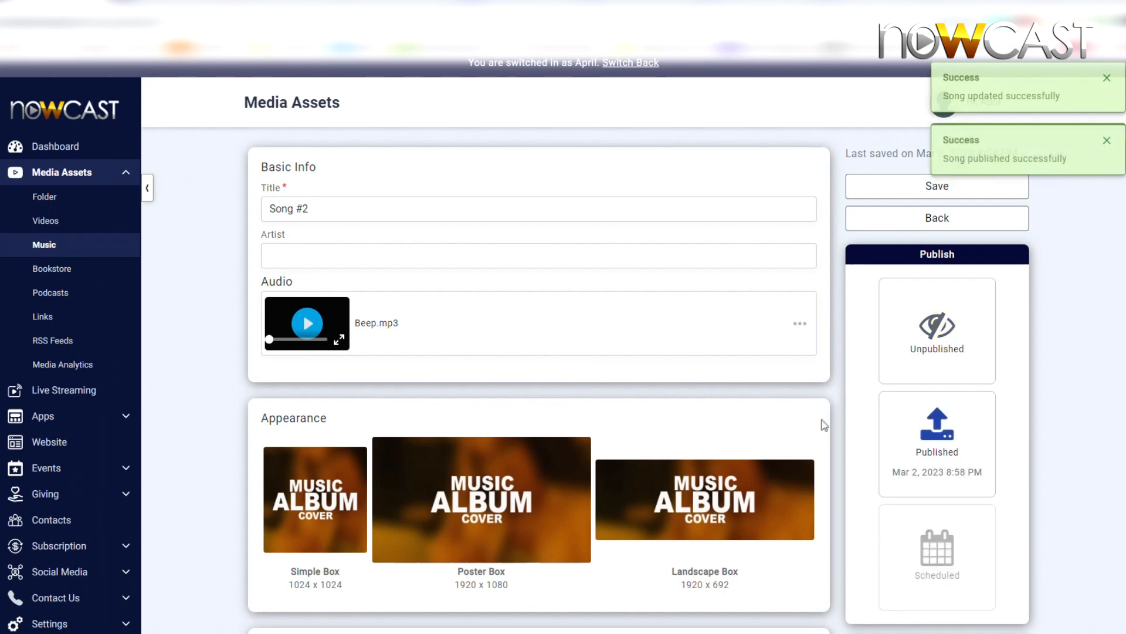
click(937, 217)
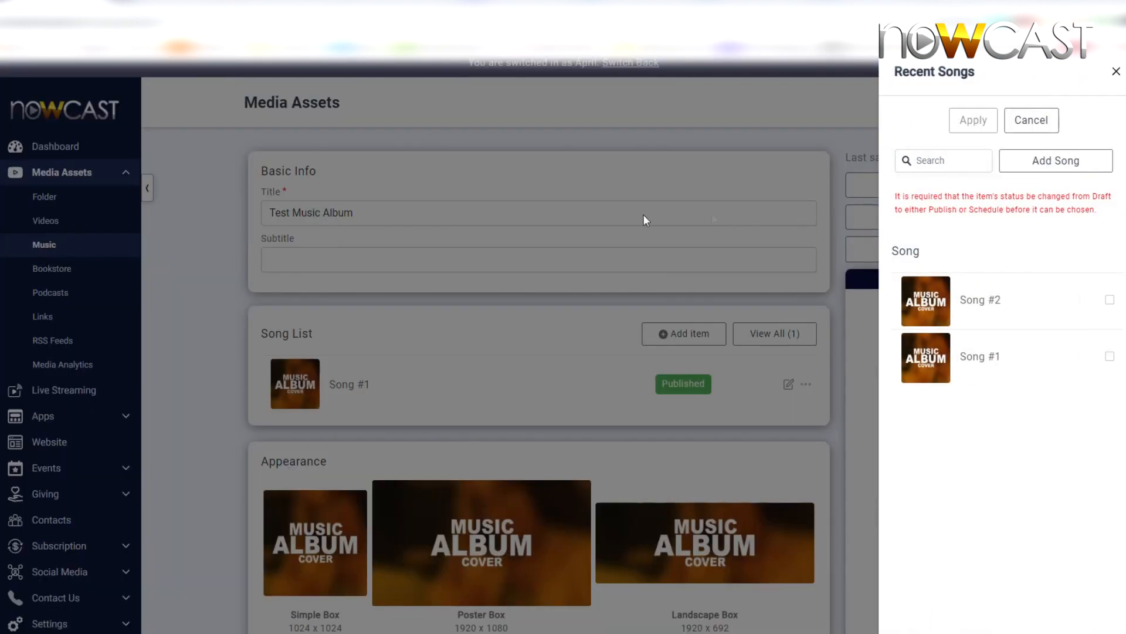
- Add Song #2 to the Song List of Test Music Album and save the album
click(993, 301)
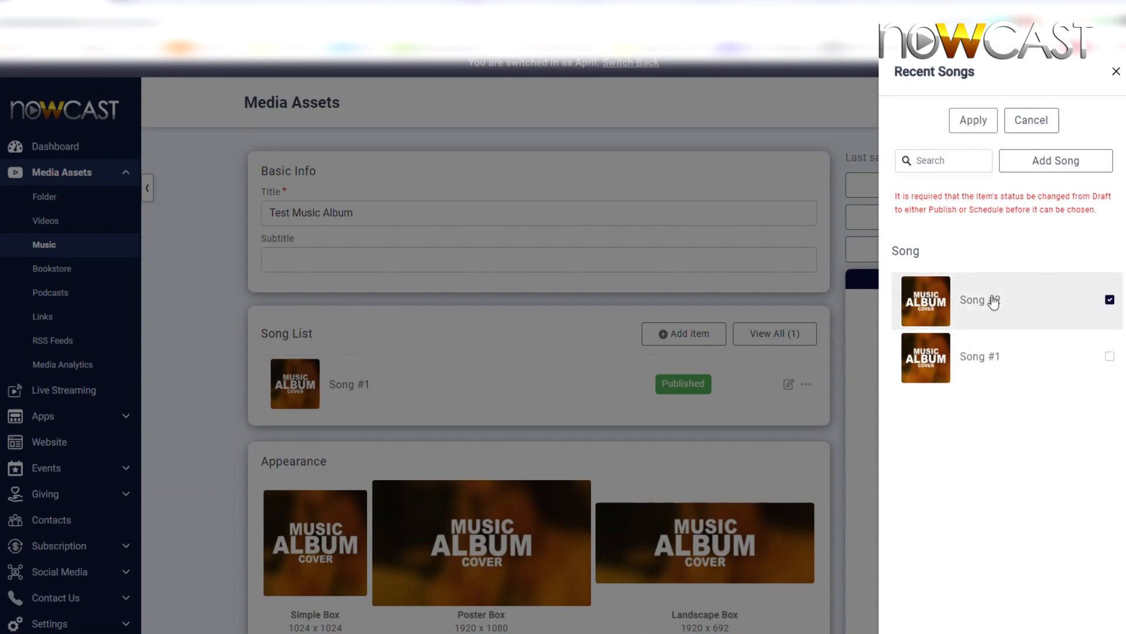
click(977, 122)
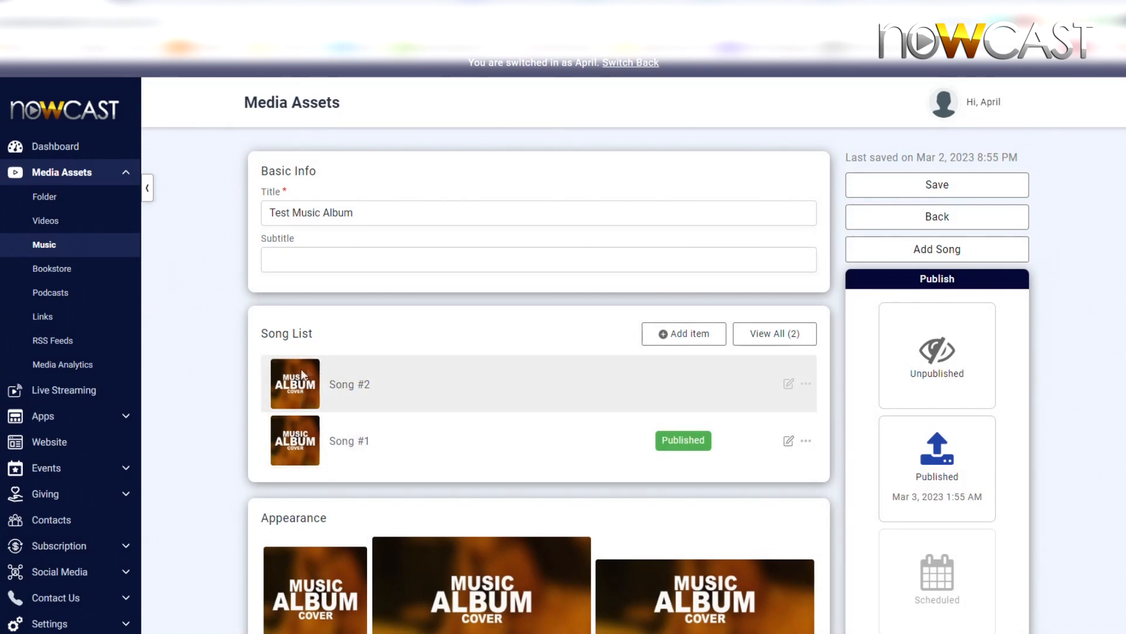
click(955, 186)
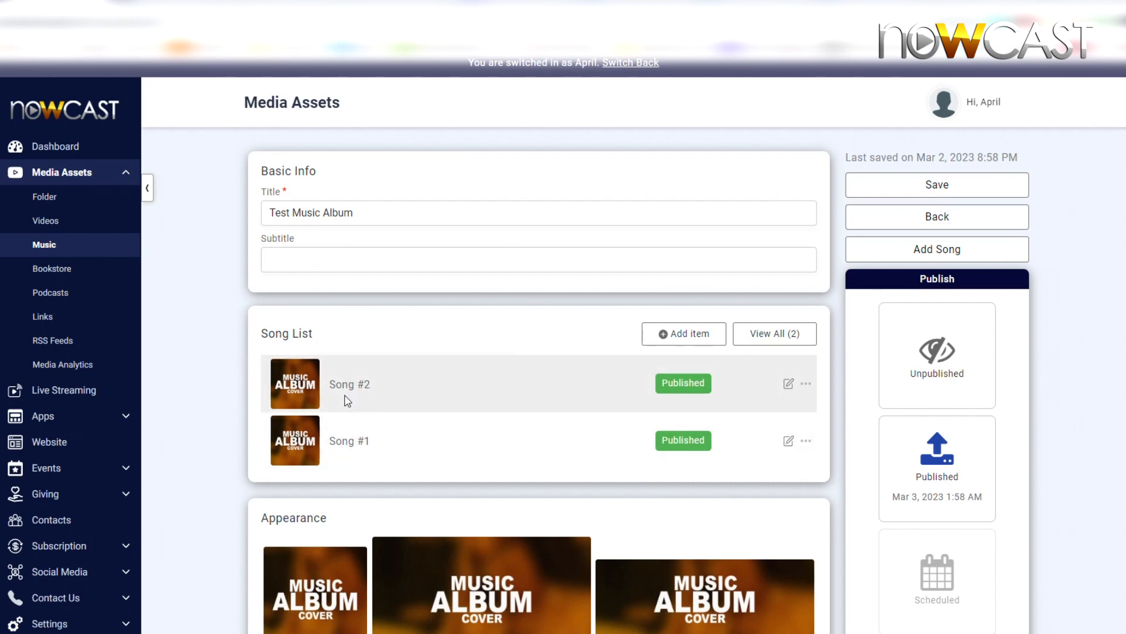
- Add Test Music Album to the content of the mobile app's Home tab and save the tab
click(61, 414)
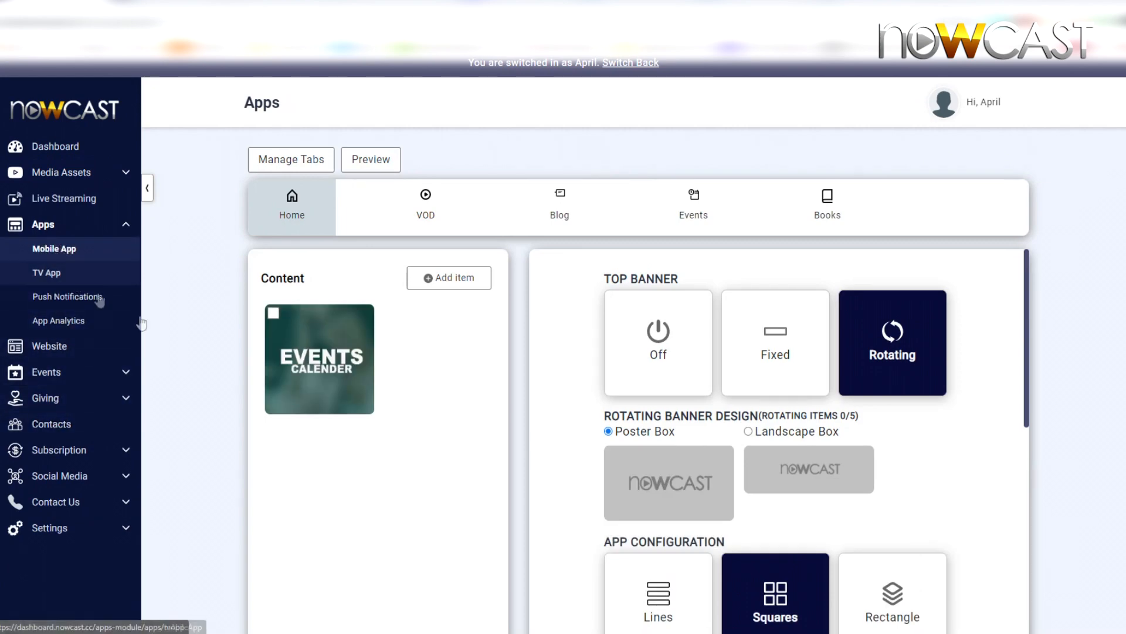
click(461, 281)
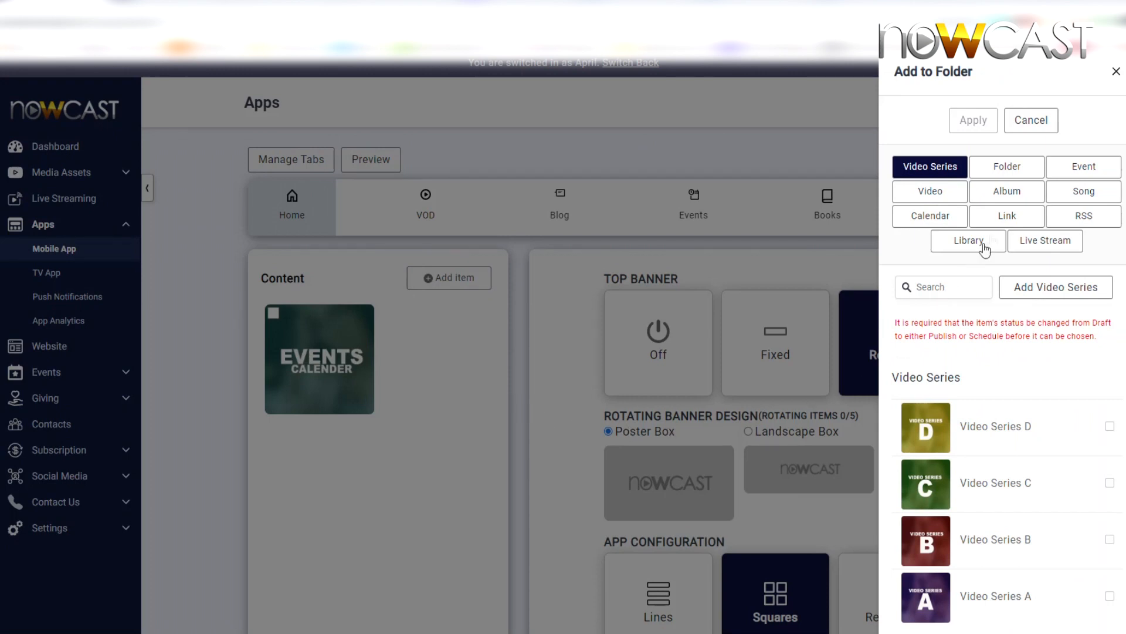
click(1014, 194)
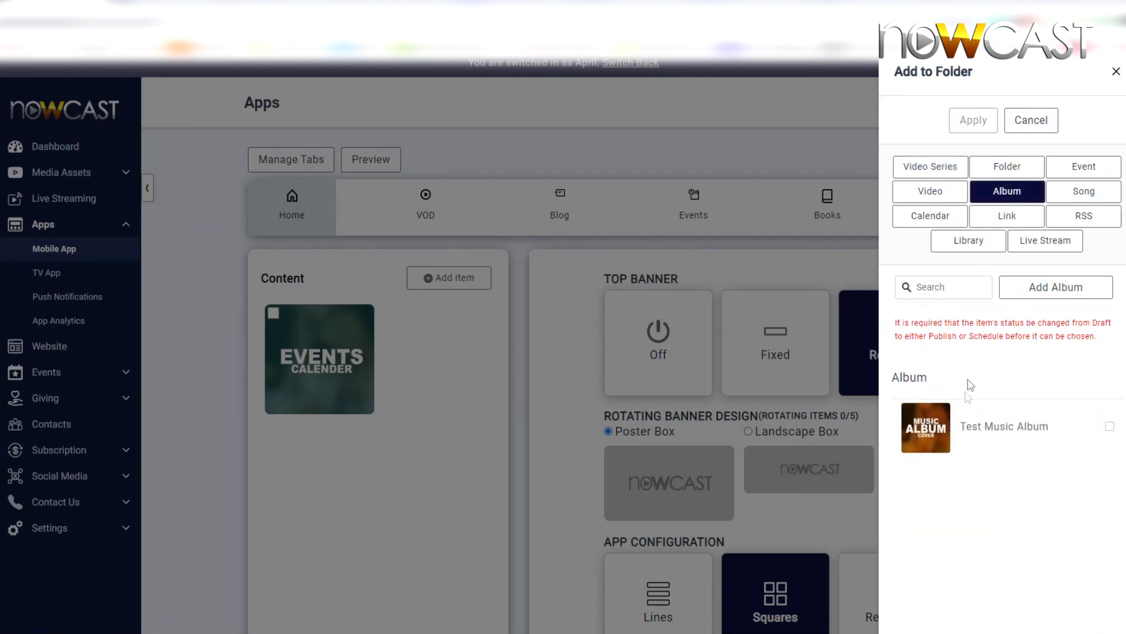
click(989, 432)
click(973, 120)
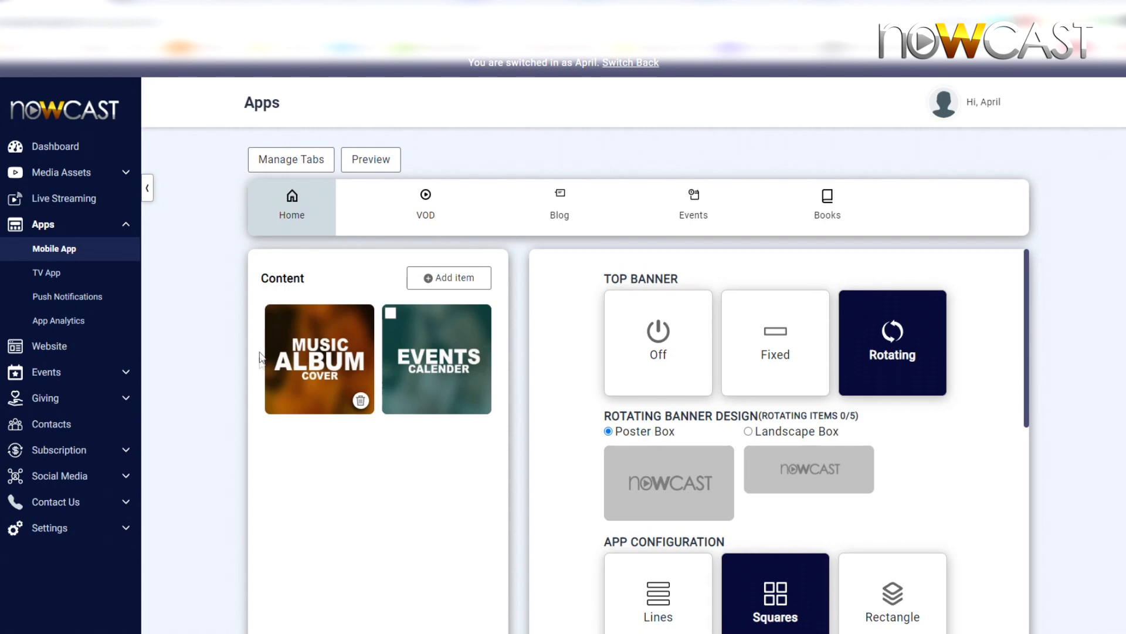
scroll(412, 495, down, 2)
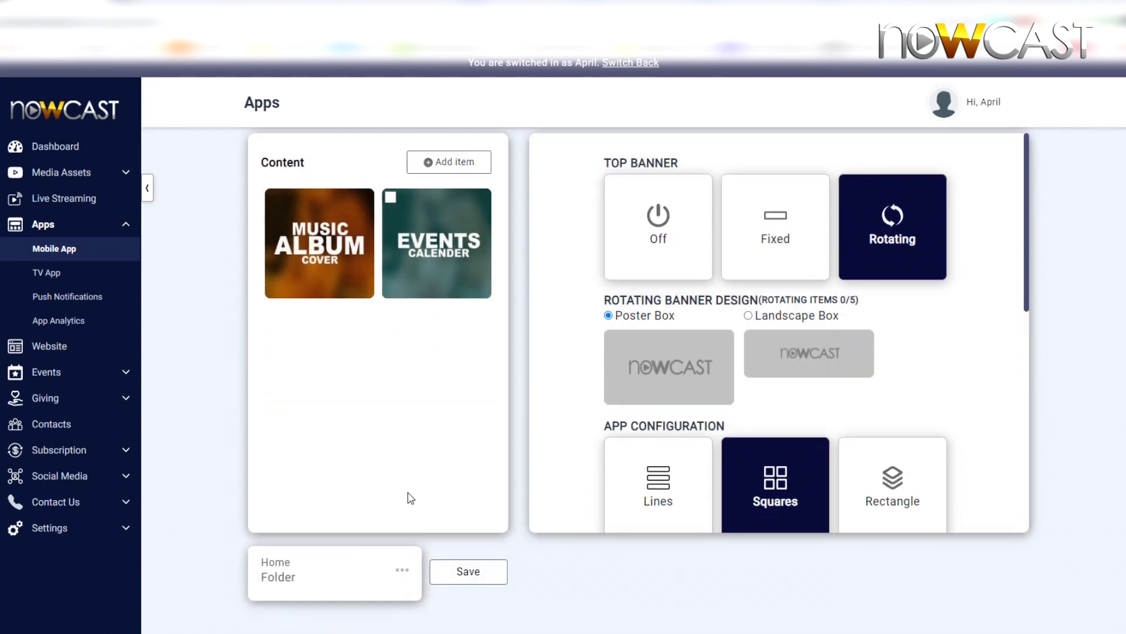
click(463, 571)
scroll(355, 414, up, 1)
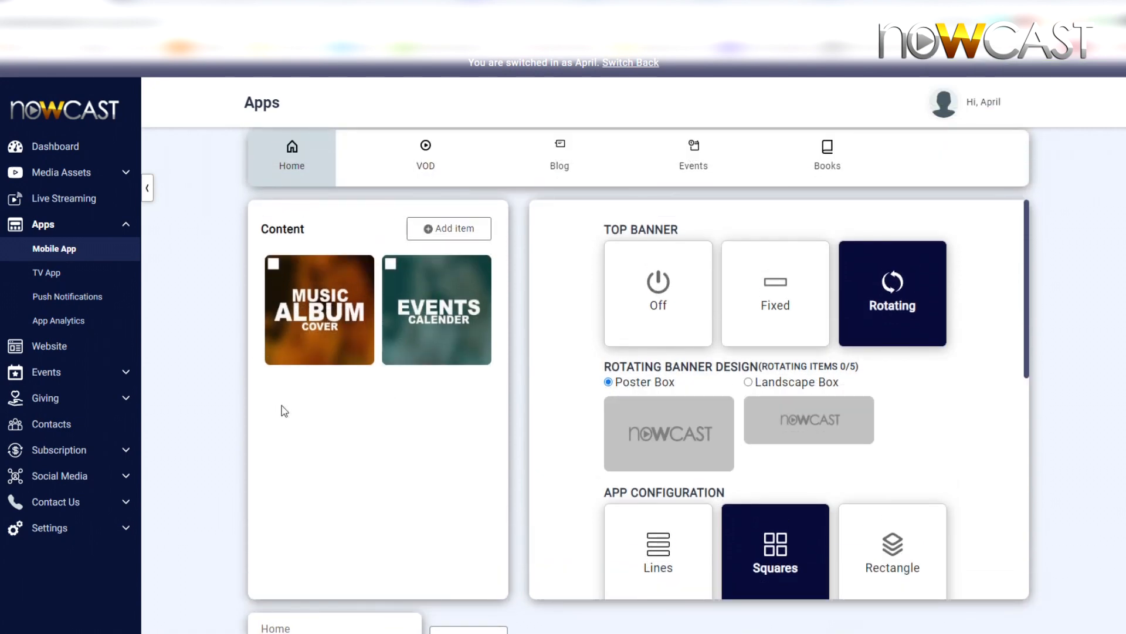
- Examine the songs in Test Music Album from the mobile app's Home content, and return to the app editor
click(290, 358)
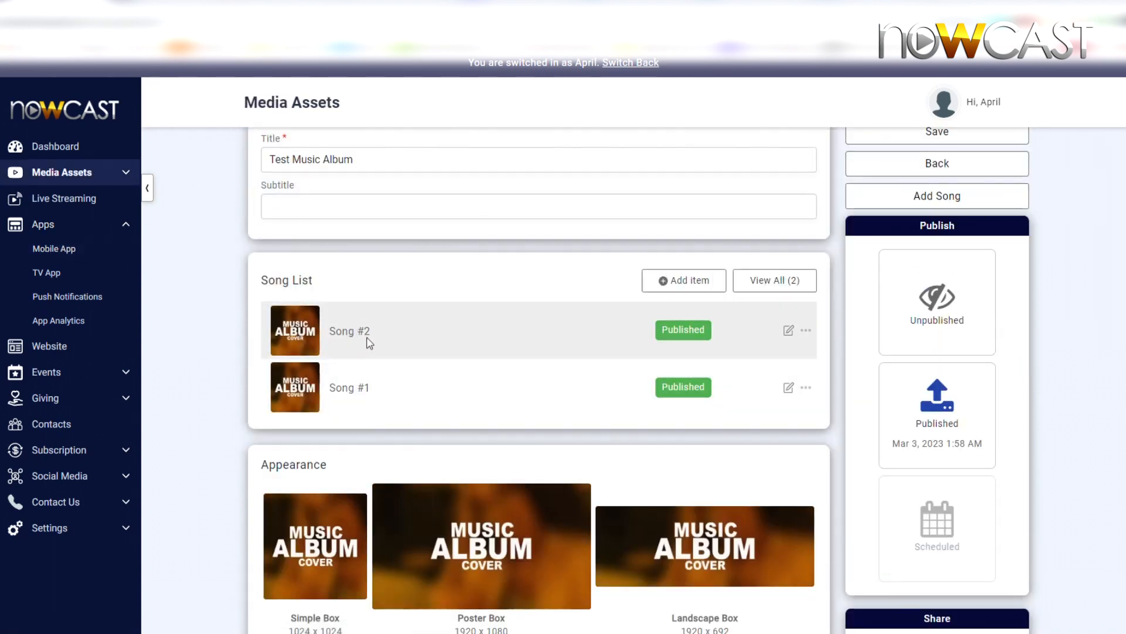
scroll(364, 369, up, 1)
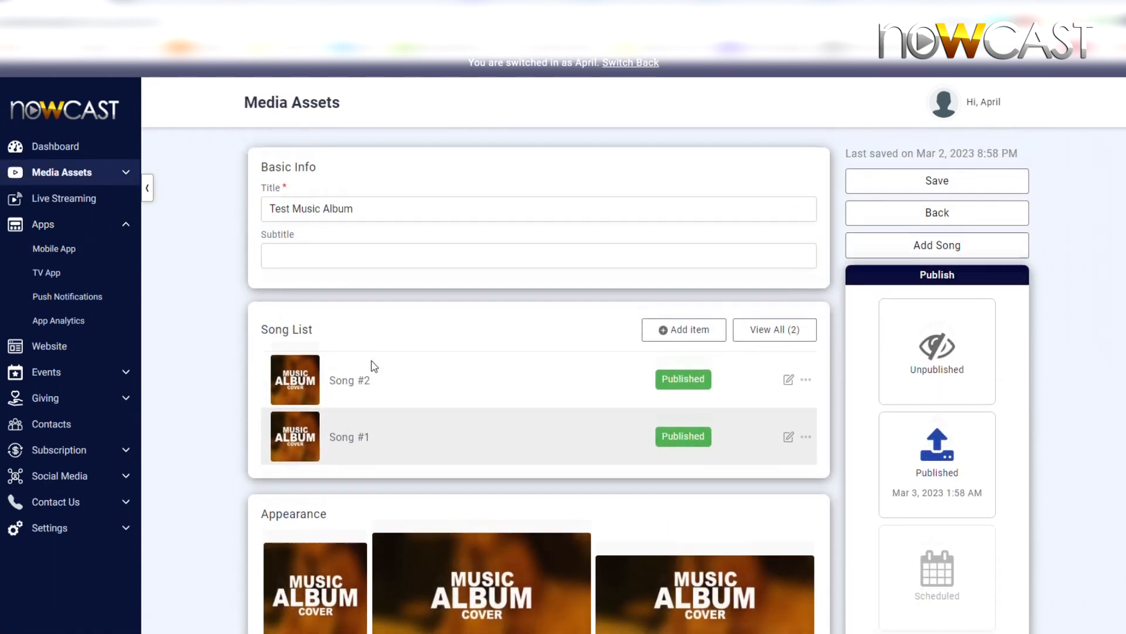
click(877, 227)
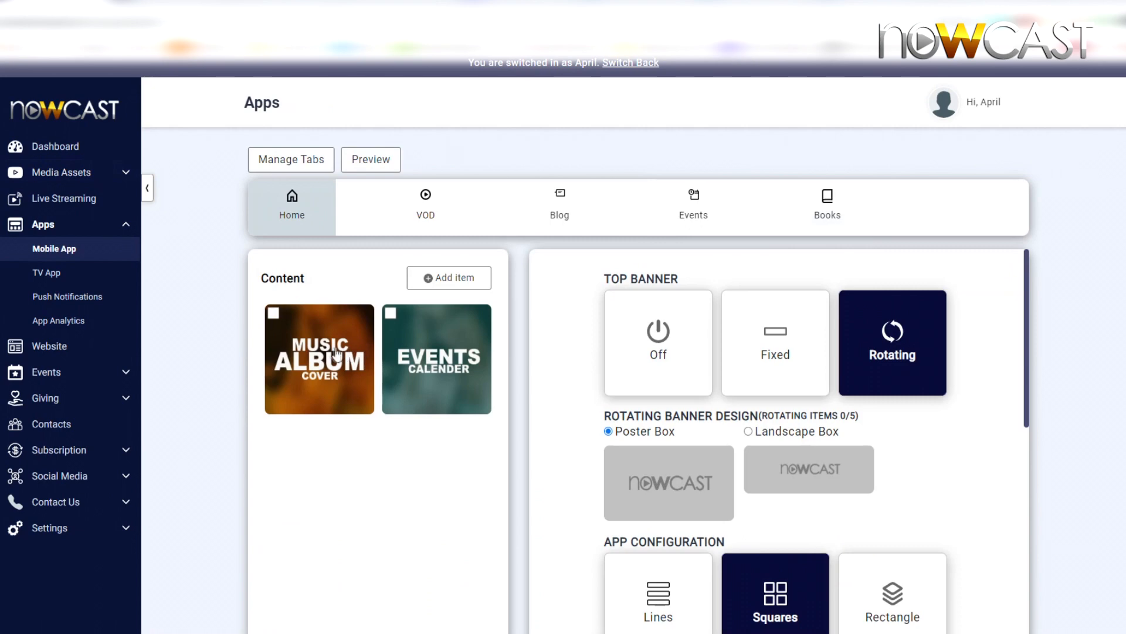
click(300, 408)
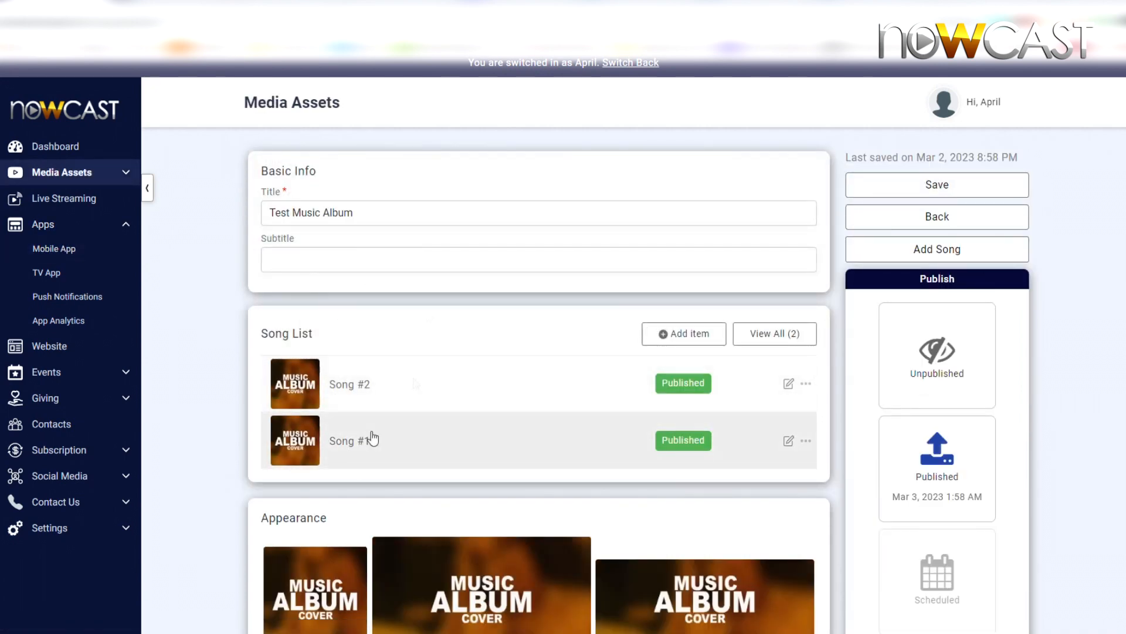
click(861, 221)
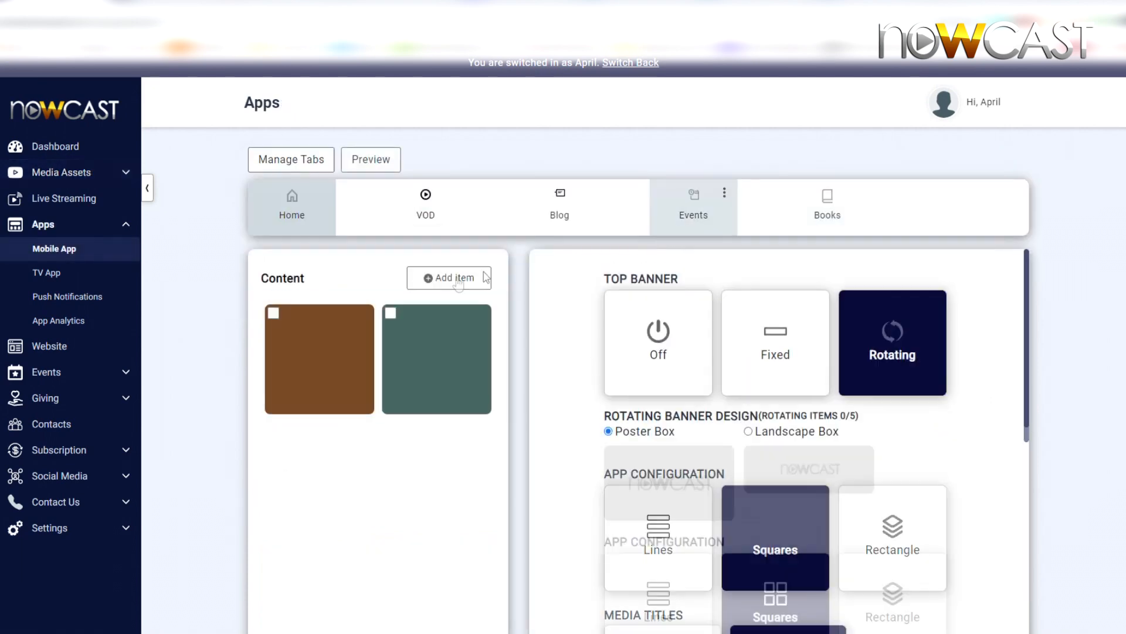